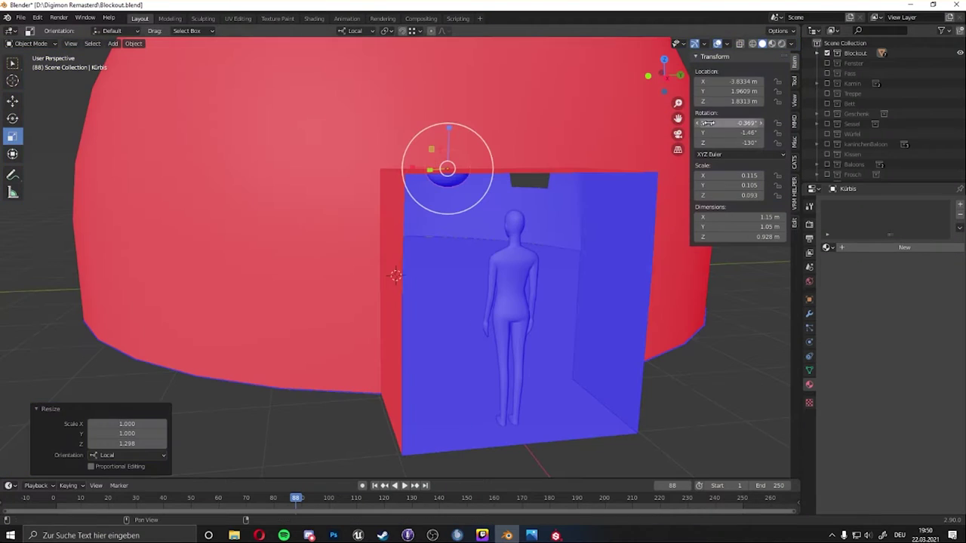
- Zoom the viewport out around the isolated Kürbis sphere
{"action": "scroll", "coordinate": [851, 112], "scroll_direction": "down", "scroll_amount": 2}
{"action": "scroll", "coordinate": [851, 112], "scroll_direction": "down", "scroll_amount": 3}
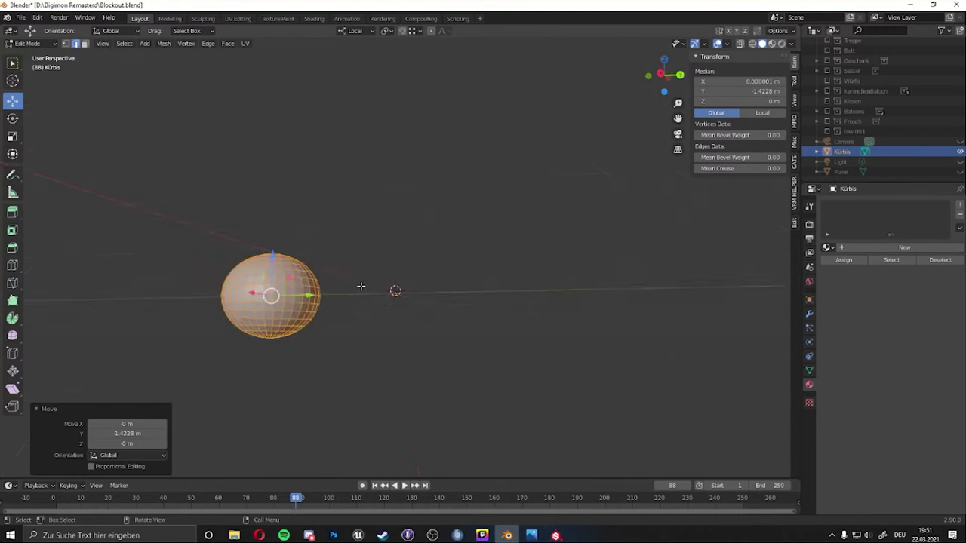
- Add a second sphere beside the first and scale it to size
{"action": "key", "text": "s"}
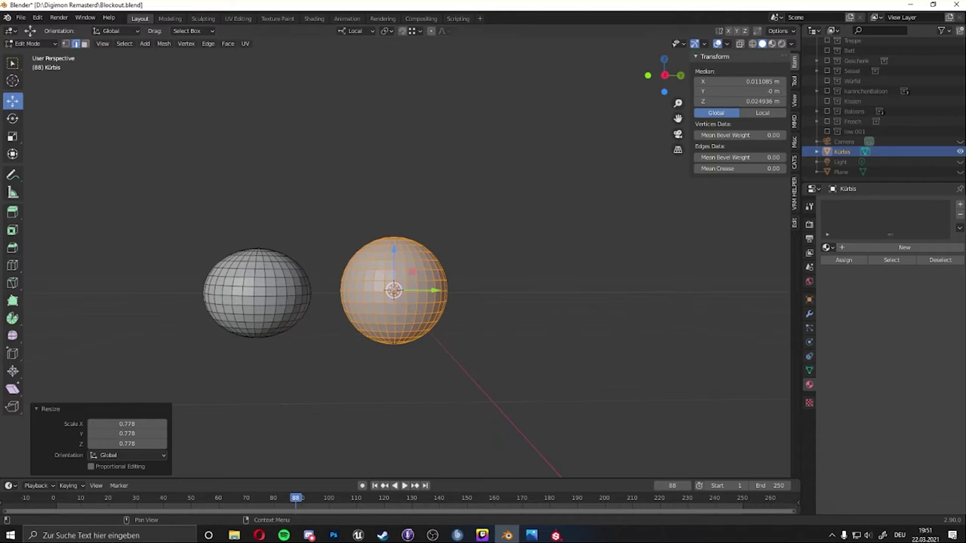
{"action": "left_click", "coordinate": [391, 257]}
{"action": "mouse_move", "coordinate": [392, 256]}
{"action": "middle_mouse_down"}
{"action": "mouse_move", "coordinate": [445, 227]}
{"action": "mouse_move", "coordinate": [384, 350]}
{"action": "middle_mouse_up"}
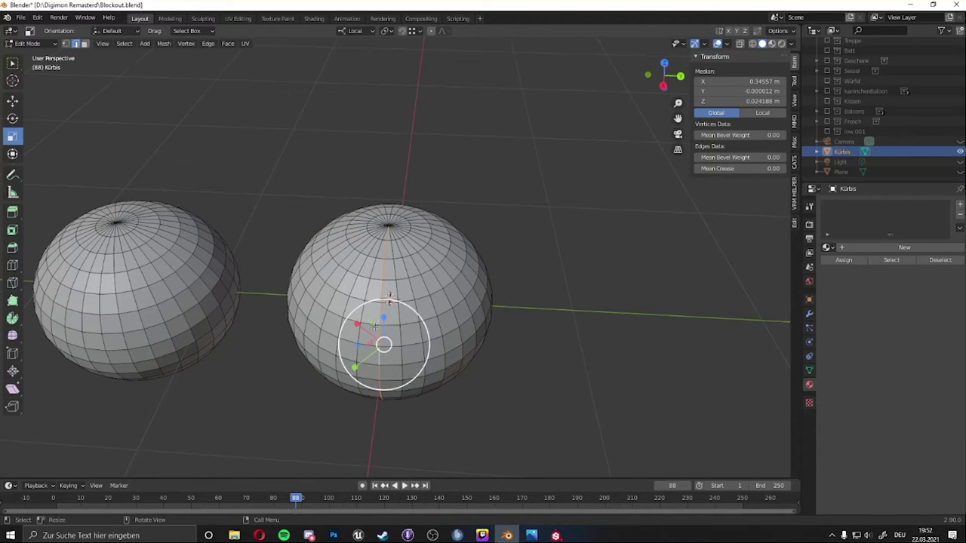
{"action": "middle_click_drag", "start_coordinate": [448, 288], "coordinate": [487, 223]}
- Select alternate vertical edge loops and scale them inward into pumpkin rib grooves
{"action": "key", "text": "s"}
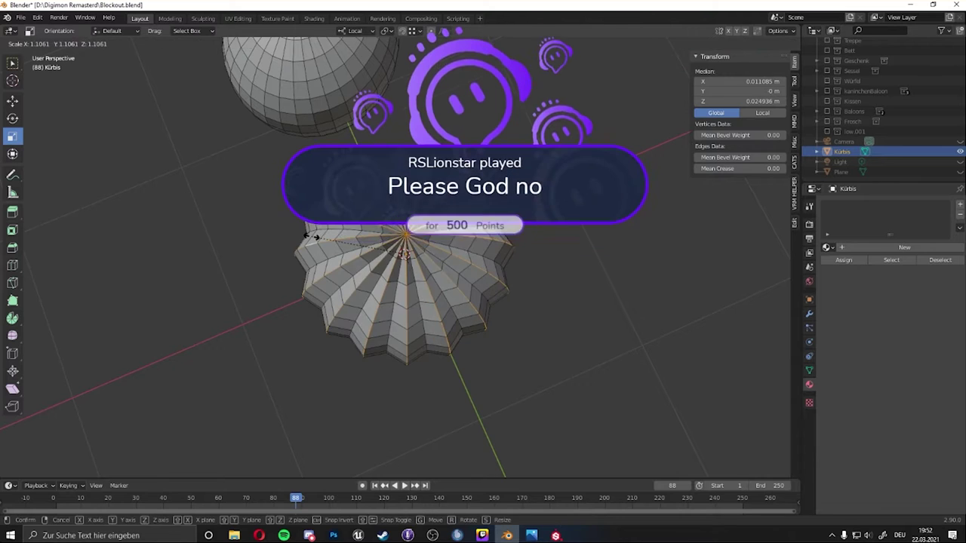
{"action": "left_click", "coordinate": [343, 219]}
{"action": "mouse_move", "coordinate": [343, 219]}
{"action": "middle_mouse_down"}
{"action": "mouse_move", "coordinate": [528, 286]}
{"action": "mouse_move", "coordinate": [431, 305]}
{"action": "middle_mouse_up"}
{"action": "left_click", "coordinate": [809, 356]}
{"action": "left_click", "coordinate": [850, 203]}
{"action": "key", "text": "s"}
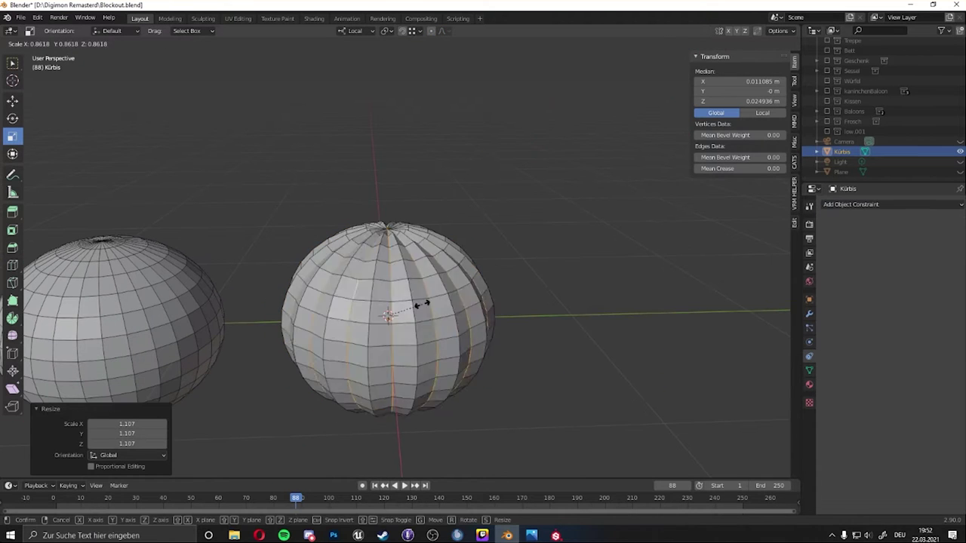
{"action": "left_click", "coordinate": [422, 304]}
{"action": "key", "text": "Tab"}
- Add a Subdivision Surface modifier (Catmull-Clark, viewport 1, render 2) to the pumpkin
{"action": "left_click", "coordinate": [850, 204]}
{"action": "left_click", "coordinate": [808, 314]}
{"action": "left_click", "coordinate": [851, 204]}
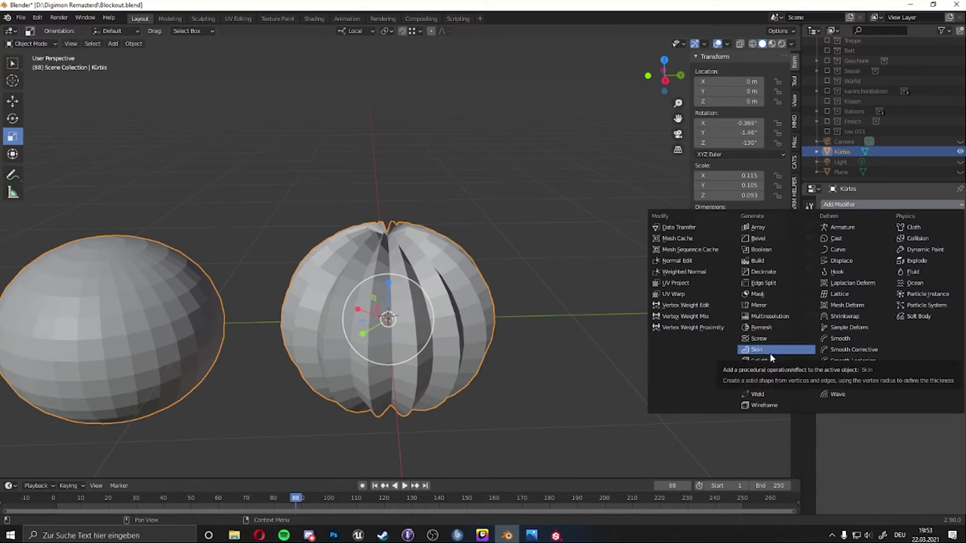
{"action": "left_click", "coordinate": [775, 372]}
- Bevel the rib edges to 0.377 m with 2 segments
{"action": "key", "text": "Tab"}
{"action": "mouse_move", "coordinate": [486, 302]}
{"action": "middle_mouse_down"}
{"action": "mouse_move", "coordinate": [467, 300]}
{"action": "mouse_move", "coordinate": [500, 298]}
{"action": "mouse_move", "coordinate": [387, 298]}
{"action": "middle_mouse_up"}
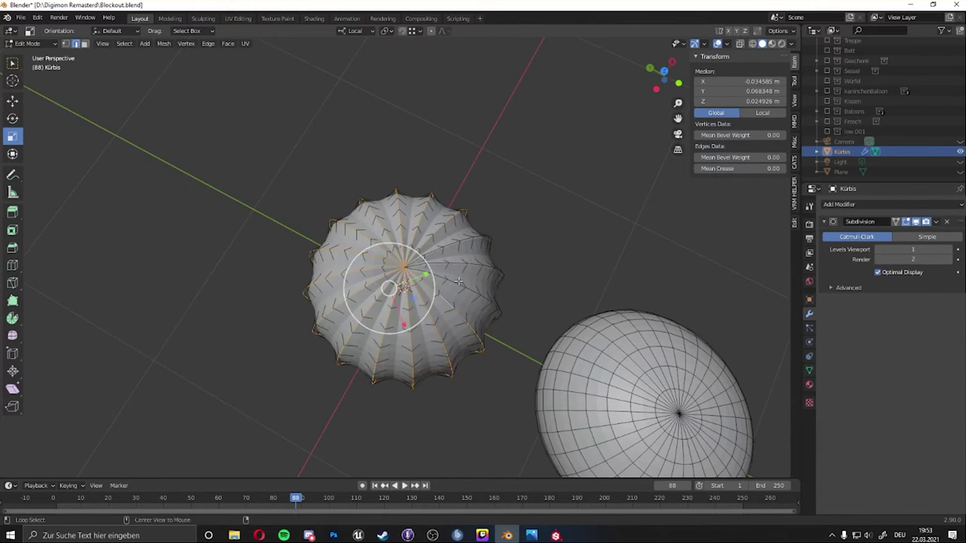
{"action": "middle_click_drag", "start_coordinate": [459, 281], "coordinate": [377, 294]}
{"action": "left_click", "coordinate": [12, 248]}
{"action": "left_click_drag", "start_coordinate": [384, 276], "coordinate": [381, 332]}
{"action": "mouse_move", "coordinate": [381, 332]}
{"action": "middle_mouse_down"}
{"action": "mouse_move", "coordinate": [335, 260]}
{"action": "mouse_move", "coordinate": [423, 256]}
{"action": "mouse_move", "coordinate": [461, 274]}
{"action": "middle_mouse_up"}
- Rescale the selected rib geometry to deepen the grooves
{"action": "key", "text": "s"}
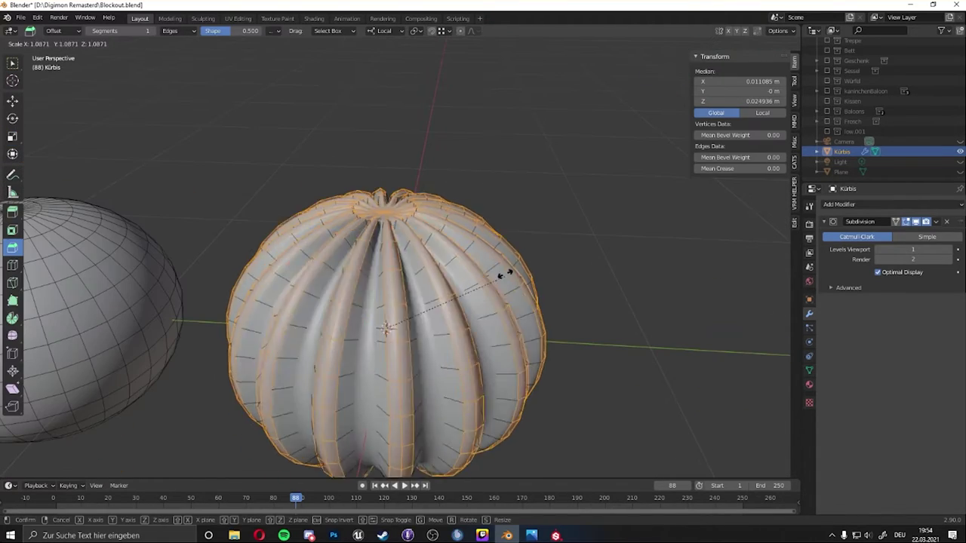
{"action": "left_click", "coordinate": [509, 313]}
{"action": "middle_click_drag", "start_coordinate": [519, 308], "coordinate": [399, 195]}
{"action": "scroll", "coordinate": [399, 195], "scroll_direction": "up", "scroll_amount": 3}
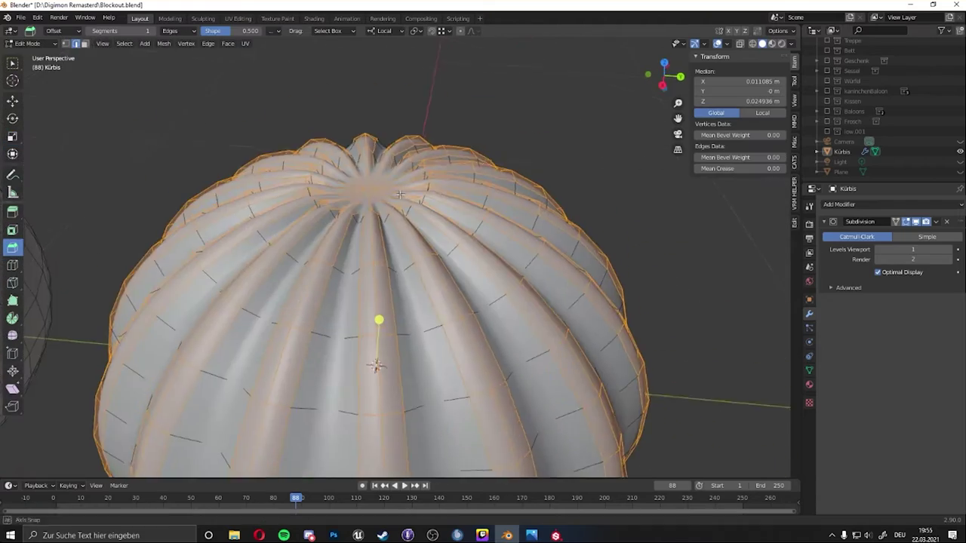
{"action": "scroll", "coordinate": [399, 195], "scroll_direction": "down", "scroll_amount": 4}
{"action": "key", "text": "s"}
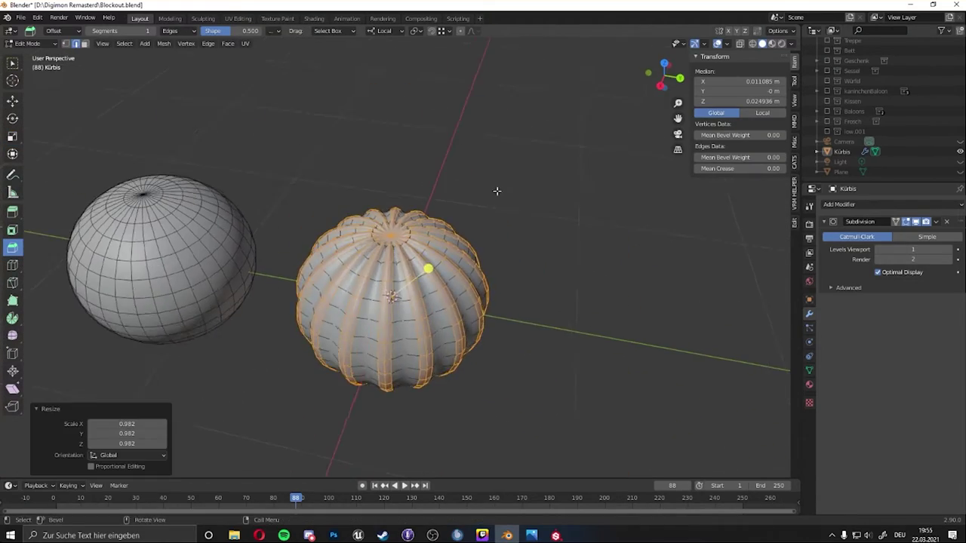
{"action": "key", "text": "Tab"}
- Scale the entire pumpkin mesh into its final rounded proportions
{"action": "scroll", "coordinate": [497, 191], "scroll_direction": "up", "scroll_amount": 2}
{"action": "mouse_move", "coordinate": [511, 129]}
{"action": "middle_mouse_down"}
{"action": "mouse_move", "coordinate": [479, 108]}
{"action": "mouse_move", "coordinate": [344, 225]}
{"action": "mouse_move", "coordinate": [392, 257]}
{"action": "middle_mouse_up"}
{"action": "scroll", "coordinate": [478, 108], "scroll_direction": "up", "scroll_amount": 4}
{"action": "key", "text": "Tab"}
{"action": "scroll", "coordinate": [392, 256], "scroll_direction": "down", "scroll_amount": 3}
{"action": "key", "text": "s"}
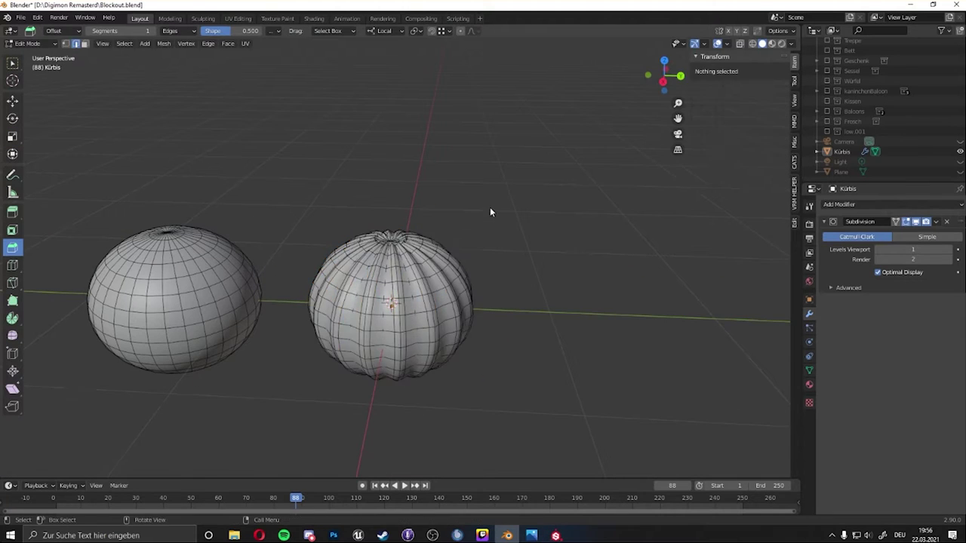
{"action": "key", "text": "Tab"}
- Add a cylinder and shrink it to stem thickness
{"action": "key", "text": "shift+a"}
{"action": "left_click", "coordinate": [517, 319]}
{"action": "key", "text": "g"}
{"action": "key", "text": "z"}
{"action": "left_click", "coordinate": [745, 101]}
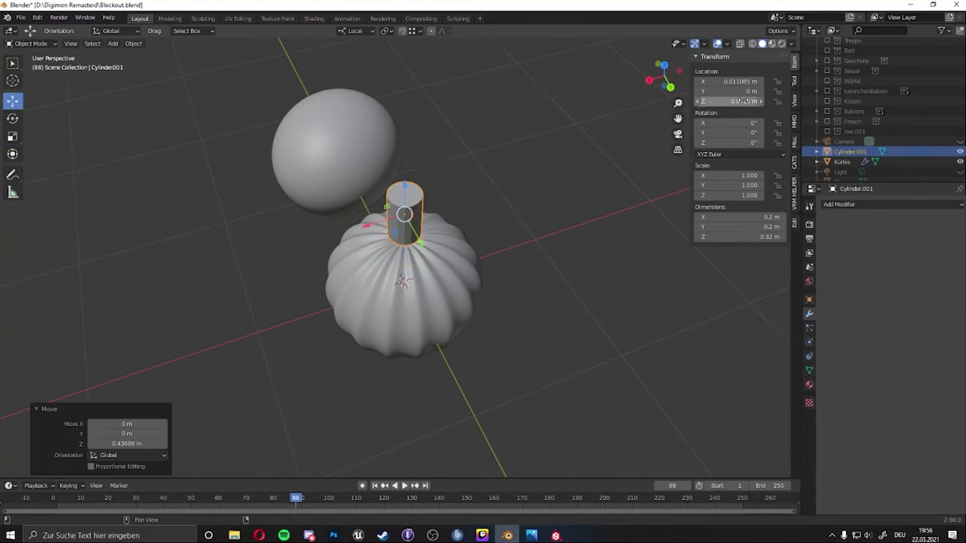
{"action": "scroll", "coordinate": [407, 227], "scroll_direction": "up", "scroll_amount": 3}
{"action": "middle_click_drag", "start_coordinate": [407, 227], "coordinate": [373, 188]}
{"action": "key", "text": "s"}
{"action": "left_click", "coordinate": [374, 103]}
- Raise the stem onto the pumpkin and stretch it taller along Z
{"action": "key", "text": "g"}
{"action": "key", "text": "z"}
{"action": "left_click", "coordinate": [92, 85]}
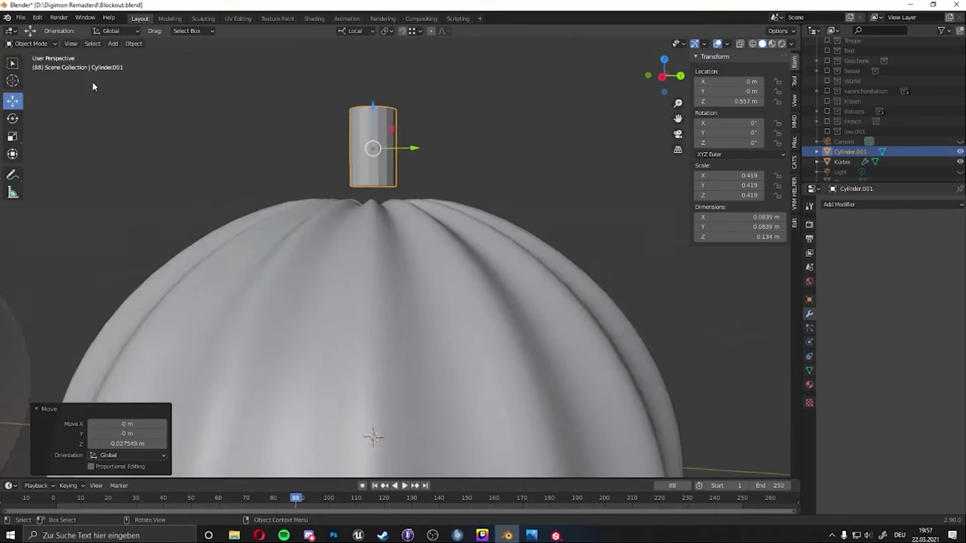
{"action": "key", "text": "s"}
{"action": "key", "text": "z"}
{"action": "left_click", "coordinate": [377, 248]}
- Move the stem's top vertices along Y to bend its tip sideways
{"action": "key", "text": "Tab"}
{"action": "key", "text": "alt+z"}
{"action": "left_click_drag", "start_coordinate": [294, 255], "coordinate": [384, 162]}
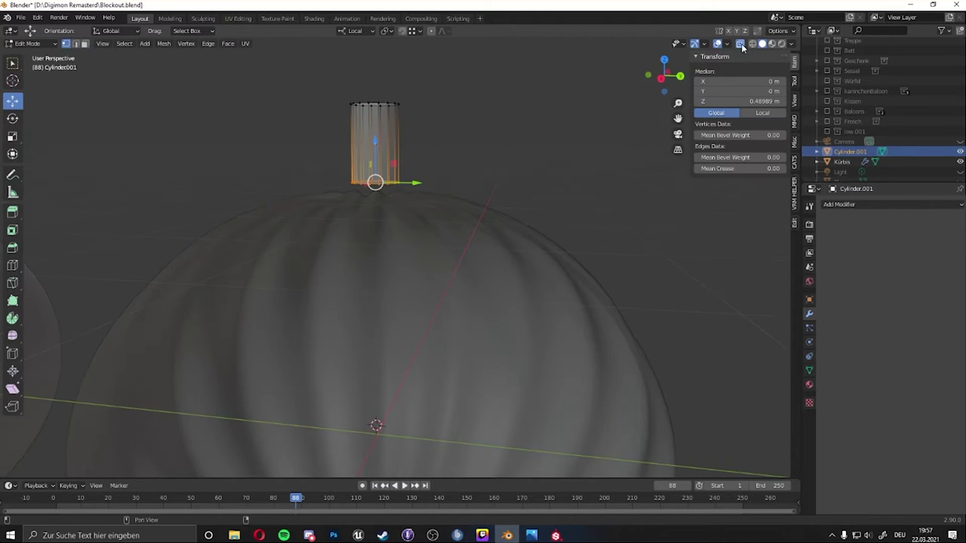
{"action": "left_click", "coordinate": [742, 47]}
{"action": "key", "text": "g"}
{"action": "key", "text": "y"}
{"action": "middle_click_drag", "start_coordinate": [452, 226], "coordinate": [400, 163]}
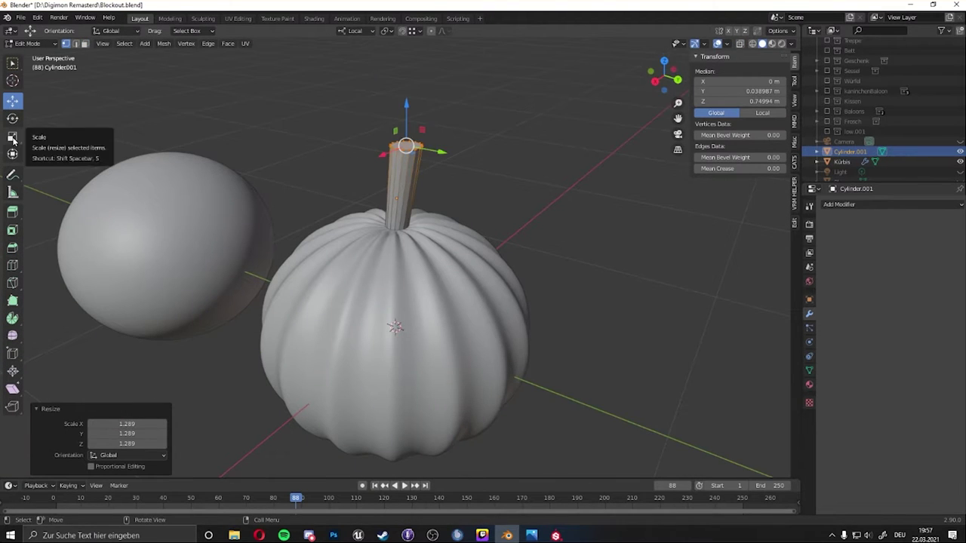
{"action": "scroll", "coordinate": [386, 130], "scroll_direction": "up", "scroll_amount": 4}
{"action": "scroll", "coordinate": [386, 129], "scroll_direction": "down", "scroll_amount": 4}
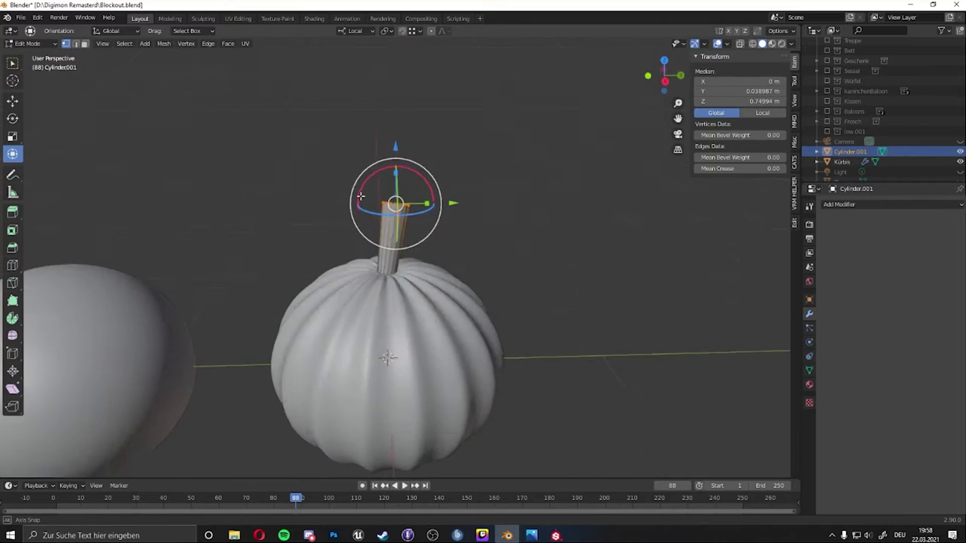
{"action": "mouse_move", "coordinate": [387, 151]}
{"action": "middle_mouse_down"}
{"action": "mouse_move", "coordinate": [407, 173]}
{"action": "mouse_move", "coordinate": [396, 189]}
{"action": "middle_mouse_up"}
{"action": "left_click_drag", "start_coordinate": [396, 192], "coordinate": [391, 186]}
{"action": "middle_click_drag", "start_coordinate": [392, 187], "coordinate": [376, 139]}
- Inset the stem's top face, merge it at centre, and bevel for a rounded cap
{"action": "key", "text": "3"}
{"action": "key", "text": "shift+space"}
{"action": "key", "text": "i"}
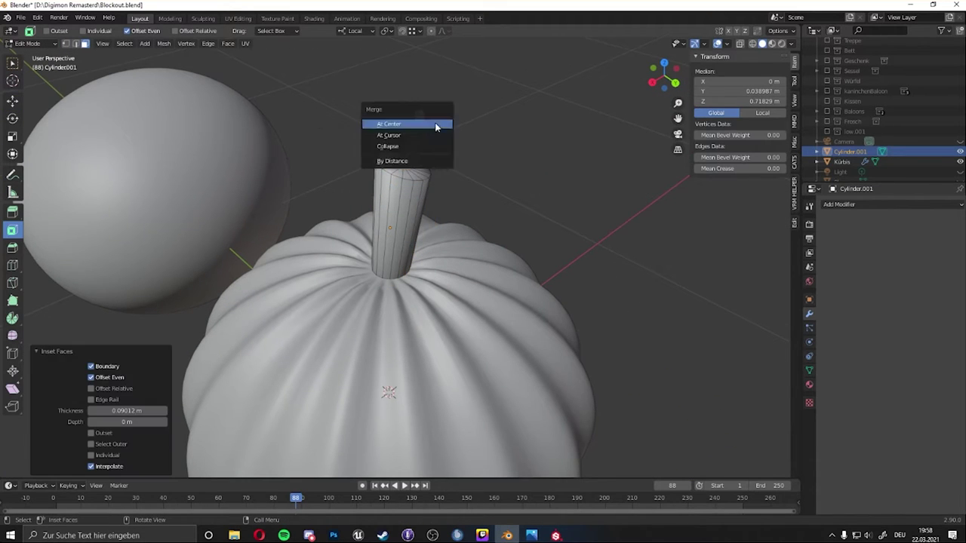
{"action": "left_click", "coordinate": [436, 127]}
{"action": "left_click_drag", "start_coordinate": [416, 115], "coordinate": [417, 119]}
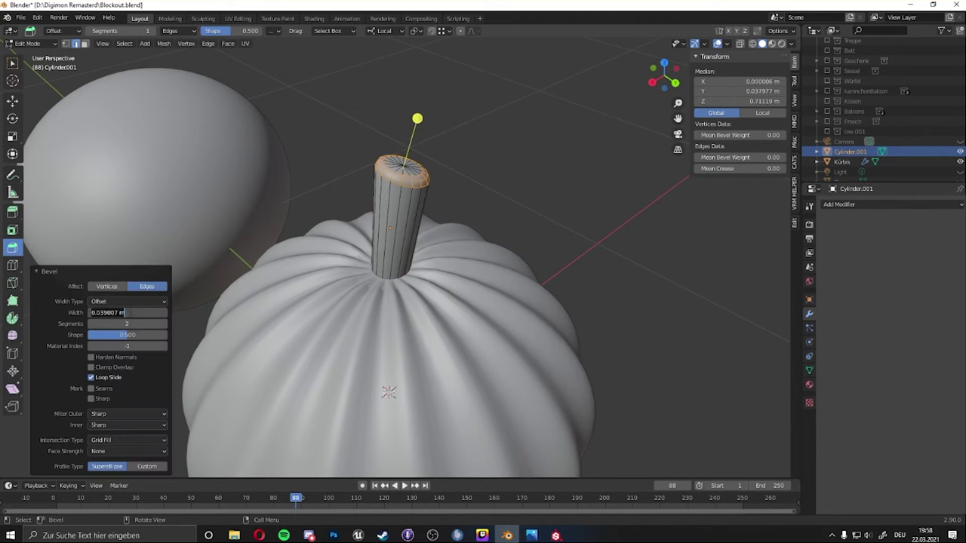
{"action": "key", "text": "Tab"}
- Save the file and start adding a new plane
{"action": "middle_click_drag", "start_coordinate": [448, 170], "coordinate": [508, 209]}
{"action": "scroll", "coordinate": [437, 187], "scroll_direction": "up", "scroll_amount": 2}
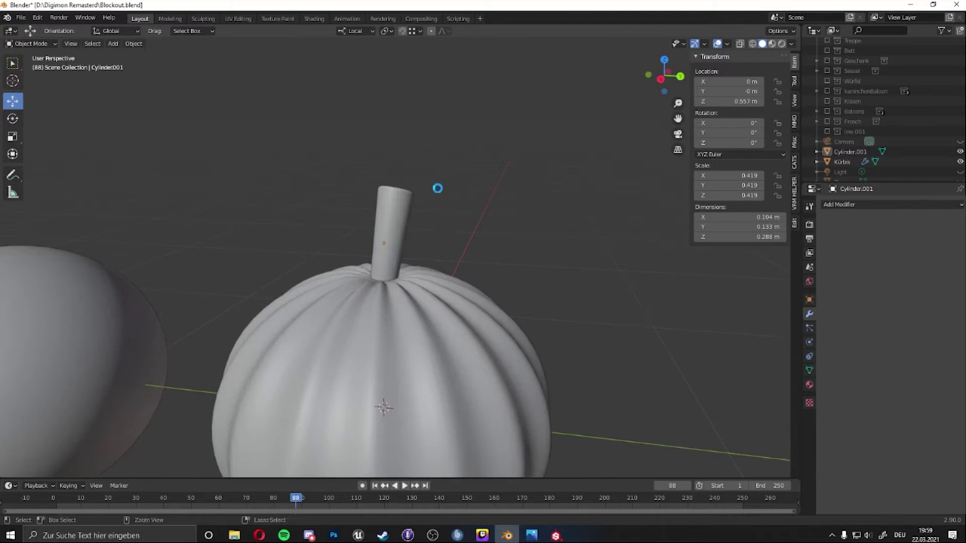
{"action": "middle_click_drag", "start_coordinate": [438, 187], "coordinate": [468, 181]}
{"action": "key", "text": "ctrl+s"}
{"action": "key", "text": "shift+a"}
- Add a small plane and enter its Edit Mode
{"action": "left_click", "coordinate": [537, 309]}
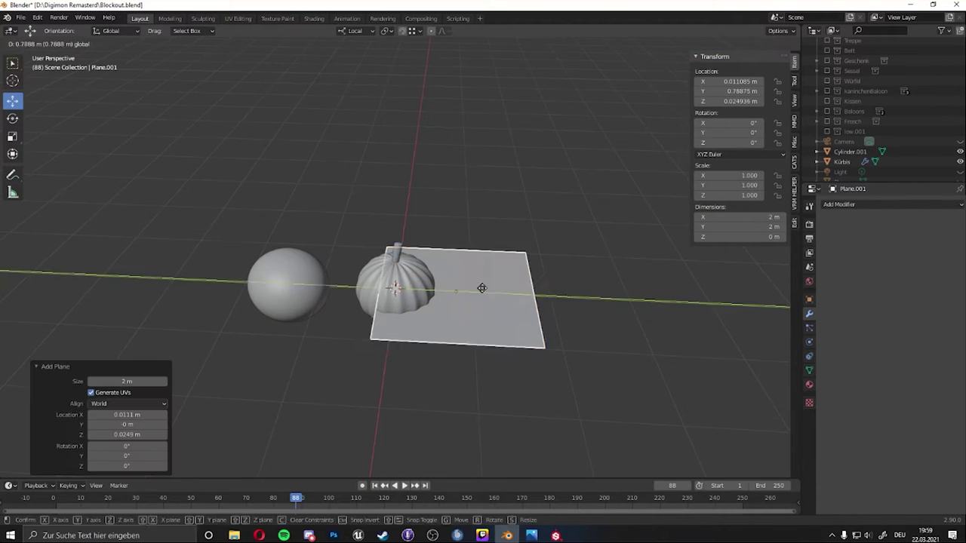
{"action": "key", "text": "s"}
{"action": "left_click", "coordinate": [488, 296]}
{"action": "scroll", "coordinate": [488, 296], "scroll_direction": "up", "scroll_amount": 2}
{"action": "key", "text": "Tab"}
{"action": "middle_click_drag", "start_coordinate": [488, 296], "coordinate": [407, 272]}
{"action": "scroll", "coordinate": [408, 272], "scroll_direction": "down", "scroll_amount": 2}
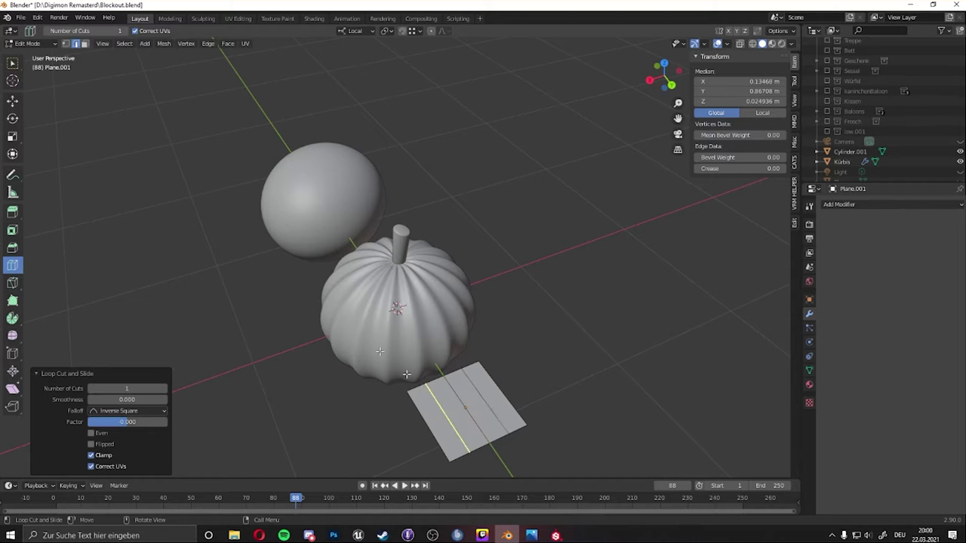
- Merge the plane's bottom vertices at centre to form a heart-shaped leaf tip
{"action": "middle_click_drag", "start_coordinate": [504, 465], "coordinate": [378, 463]}
{"action": "left_click_drag", "start_coordinate": [243, 398], "coordinate": [377, 463]}
{"action": "middle_click_drag", "start_coordinate": [377, 463], "coordinate": [426, 401]}
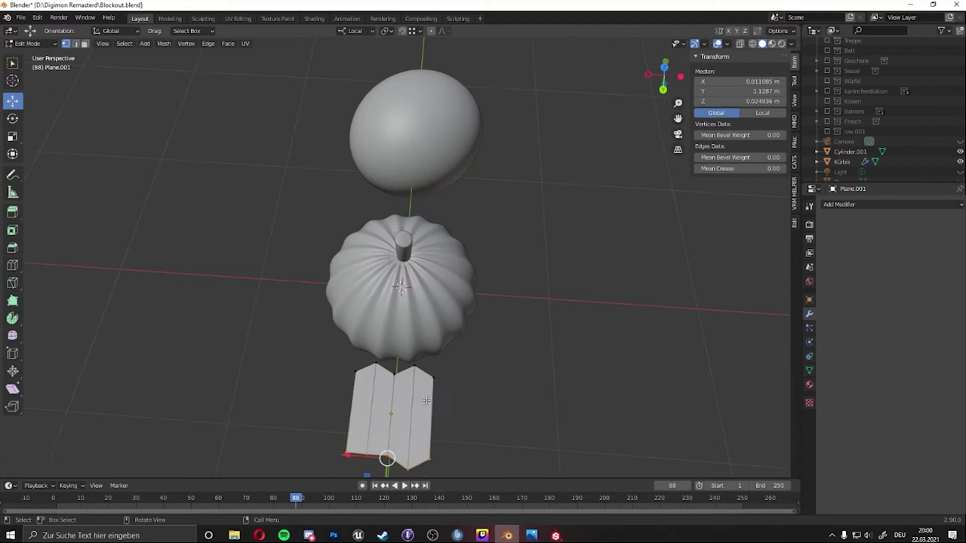
{"action": "left_click", "coordinate": [400, 332]}
{"action": "mouse_move", "coordinate": [508, 400]}
{"action": "middle_mouse_down"}
{"action": "mouse_move", "coordinate": [377, 317]}
{"action": "mouse_move", "coordinate": [271, 304]}
{"action": "middle_mouse_up"}
{"action": "key", "text": "m"}
{"action": "left_click", "coordinate": [377, 317]}
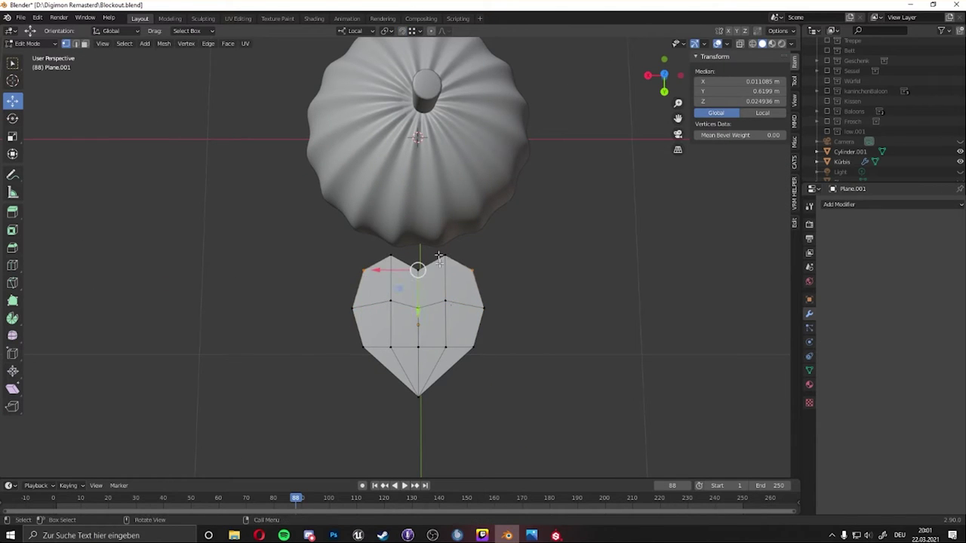
{"action": "left_click", "coordinate": [414, 381]}
{"action": "mouse_move", "coordinate": [413, 381]}
{"action": "middle_mouse_down"}
{"action": "mouse_move", "coordinate": [490, 332]}
{"action": "mouse_move", "coordinate": [591, 341]}
{"action": "mouse_move", "coordinate": [587, 304]}
{"action": "mouse_move", "coordinate": [307, 147]}
{"action": "middle_mouse_up"}
- Add a Subdivision modifier and bevel the leaf's centre vein edge
{"action": "key", "text": "ctrl+1"}
{"action": "left_click", "coordinate": [587, 303]}
{"action": "key", "text": "a"}
{"action": "key", "text": "shift+space"}
{"action": "key", "text": "ctrl+b"}
{"action": "middle_click_drag", "start_coordinate": [526, 285], "coordinate": [469, 283]}
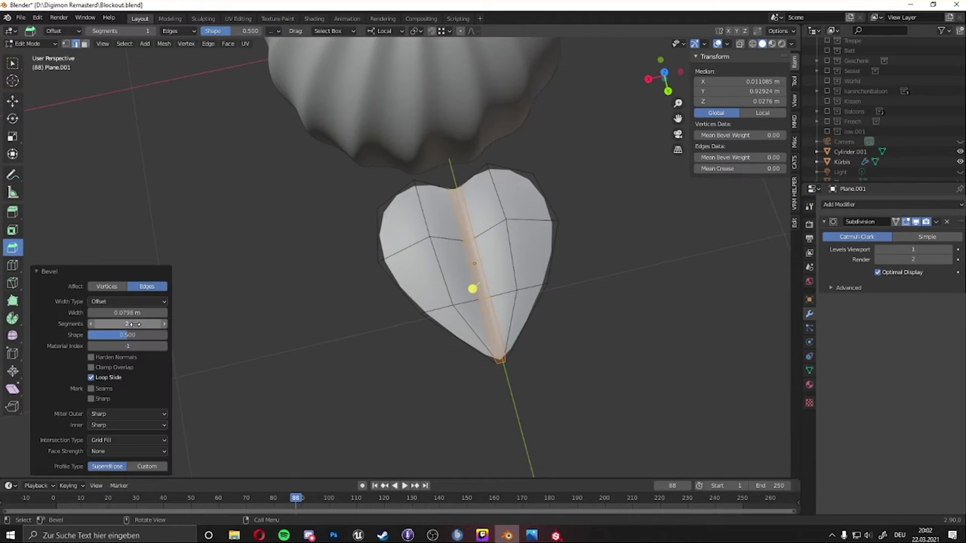
{"action": "mouse_move", "coordinate": [467, 332]}
{"action": "middle_mouse_down"}
{"action": "mouse_move", "coordinate": [457, 341]}
{"action": "mouse_move", "coordinate": [471, 256]}
{"action": "mouse_move", "coordinate": [319, 396]}
{"action": "middle_mouse_up"}
{"action": "key", "text": "Tab"}
{"action": "key", "text": "Tab"}
- Raise groups of leaf vertices along Z to curl the leaf's edges
{"action": "left_click_drag", "start_coordinate": [319, 397], "coordinate": [414, 241]}
{"action": "middle_click_drag", "start_coordinate": [414, 241], "coordinate": [371, 360]}
{"action": "key", "text": "shift+space"}
{"action": "key", "text": "g"}
{"action": "left_click_drag", "start_coordinate": [388, 235], "coordinate": [389, 218]}
{"action": "middle_click_drag", "start_coordinate": [388, 218], "coordinate": [526, 238]}
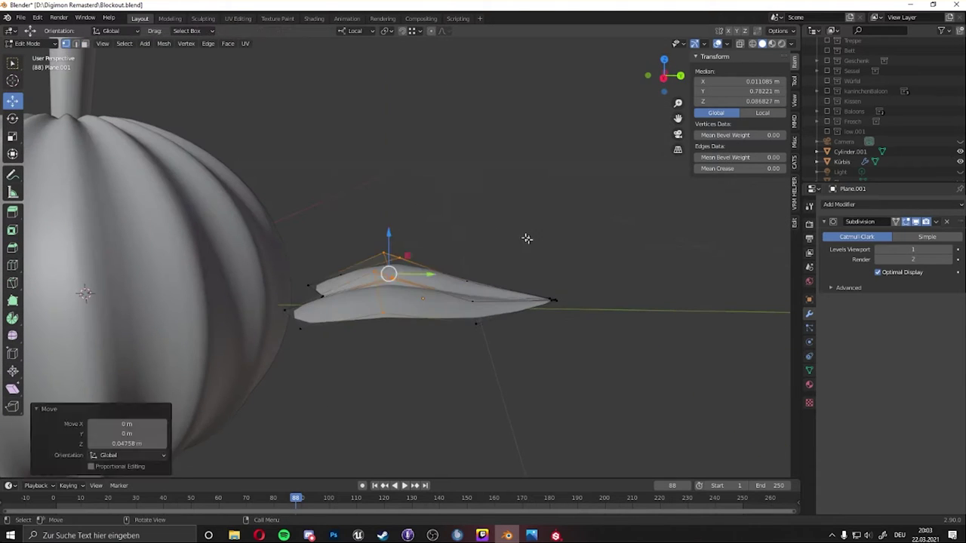
{"action": "left_click", "coordinate": [394, 219]}
{"action": "middle_click_drag", "start_coordinate": [395, 219], "coordinate": [371, 155]}
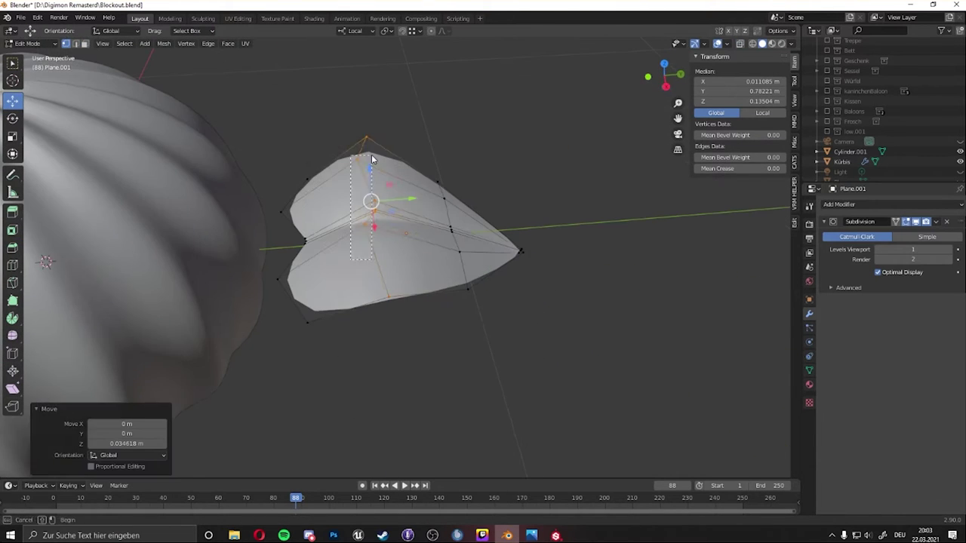
{"action": "mouse_move", "coordinate": [404, 246]}
{"action": "middle_mouse_down"}
{"action": "mouse_move", "coordinate": [649, 289]}
{"action": "mouse_move", "coordinate": [599, 345]}
{"action": "middle_mouse_up"}
- Set viewport subdivision to 2 and pull the stem-end vertex out into a thin stalk
{"action": "key", "text": "ctrl+2"}
{"action": "scroll", "coordinate": [4, 325], "scroll_direction": "up", "scroll_amount": 5}
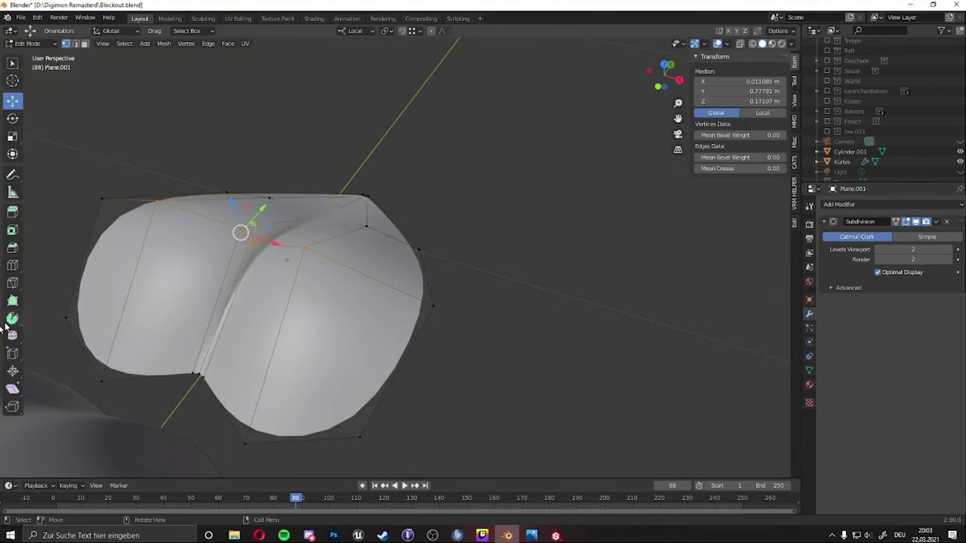
{"action": "middle_click_drag", "start_coordinate": [205, 355], "coordinate": [244, 218]}
{"action": "scroll", "coordinate": [280, 151], "scroll_direction": "down", "scroll_amount": 5}
{"action": "scroll", "coordinate": [258, 147], "scroll_direction": "up", "scroll_amount": 8}
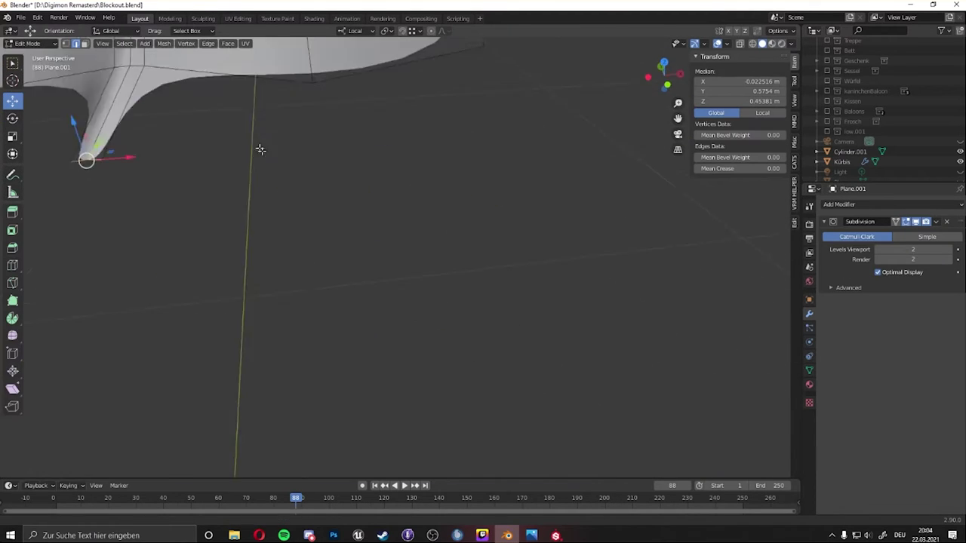
{"action": "key", "text": "g"}
{"action": "key", "text": "x"}
{"action": "left_click", "coordinate": [200, 113]}
{"action": "scroll", "coordinate": [200, 113], "scroll_direction": "down", "scroll_amount": 5}
{"action": "middle_click_drag", "start_coordinate": [200, 113], "coordinate": [331, 300]}
- Scale the leaf to 0.276 and place it beside the pumpkin's stem
{"action": "mouse_move", "coordinate": [274, 413]}
{"action": "middle_mouse_down"}
{"action": "mouse_move", "coordinate": [362, 304]}
{"action": "mouse_move", "coordinate": [294, 237]}
{"action": "middle_mouse_up"}
{"action": "key", "text": "Tab"}
{"action": "key", "text": "g"}
{"action": "key", "text": "z"}
{"action": "left_click", "coordinate": [310, 291]}
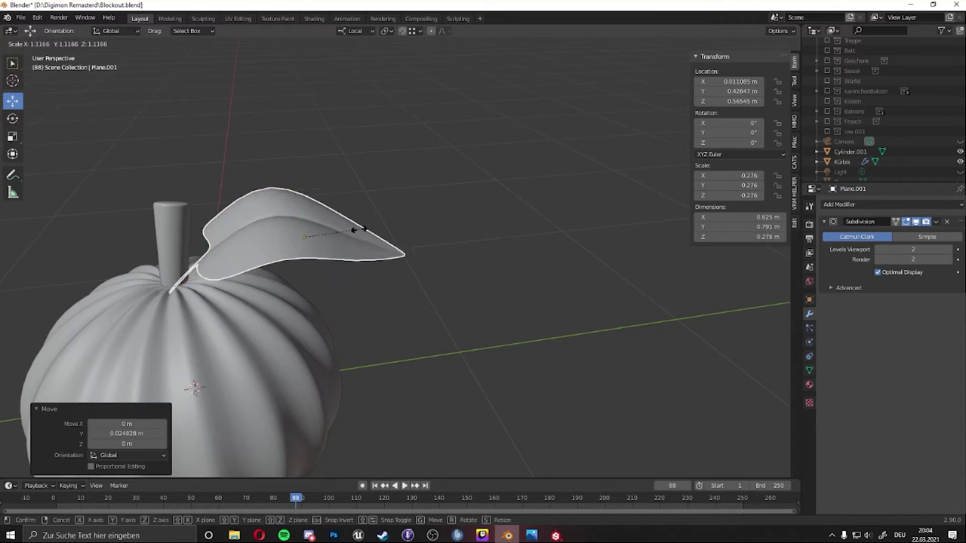
- Tilt the shrunken leaf and lower it onto the pumpkin beside the stem
{"action": "left_click", "coordinate": [360, 228]}
{"action": "middle_click_drag", "start_coordinate": [360, 228], "coordinate": [319, 210]}
{"action": "key", "text": "r"}
{"action": "key", "text": "y"}
{"action": "left_click", "coordinate": [319, 210]}
{"action": "key", "text": "g"}
{"action": "key", "text": "z"}
{"action": "left_click", "coordinate": [296, 264]}
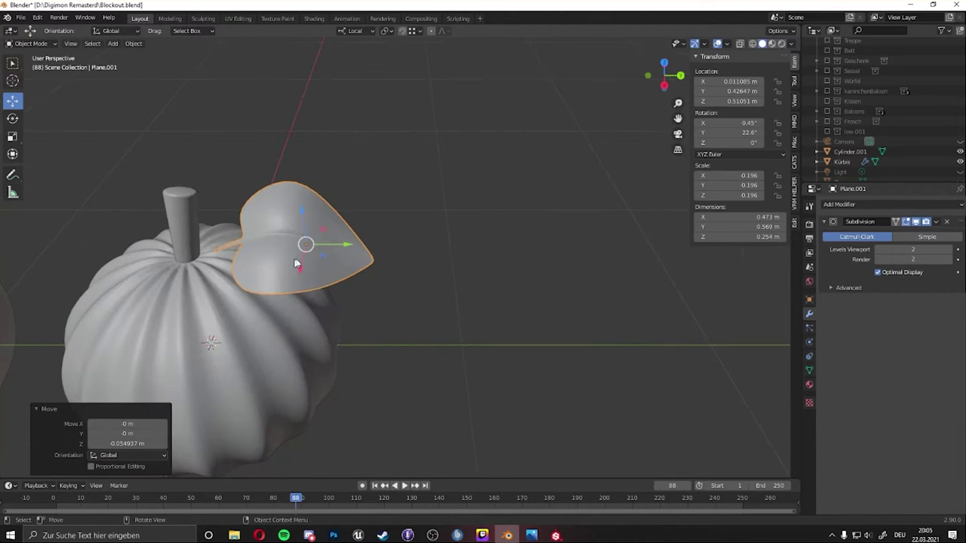
{"action": "left_click", "coordinate": [308, 240]}
{"action": "scroll", "coordinate": [363, 259], "scroll_direction": "up", "scroll_amount": 4}
- Adjust the leaf's base vertices in Edit Mode so it meets the pumpkin
{"action": "key", "text": "Tab"}
{"action": "middle_click_drag", "start_coordinate": [362, 260], "coordinate": [306, 318]}
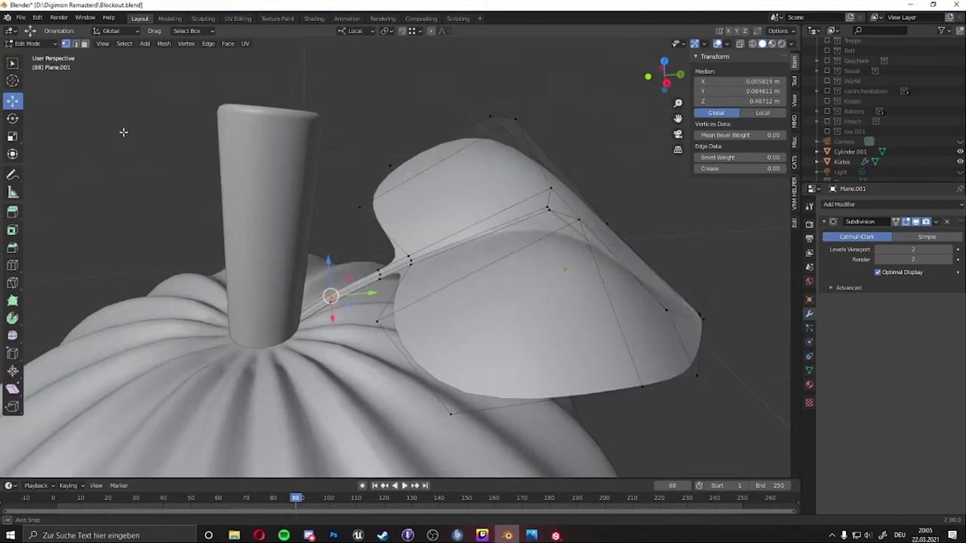
{"action": "key", "text": "g"}
{"action": "left_click", "coordinate": [306, 317]}
{"action": "middle_click_drag", "start_coordinate": [319, 261], "coordinate": [379, 216]}
{"action": "key", "text": "Tab"}
{"action": "scroll", "coordinate": [583, 340], "scroll_direction": "down", "scroll_amount": 5}
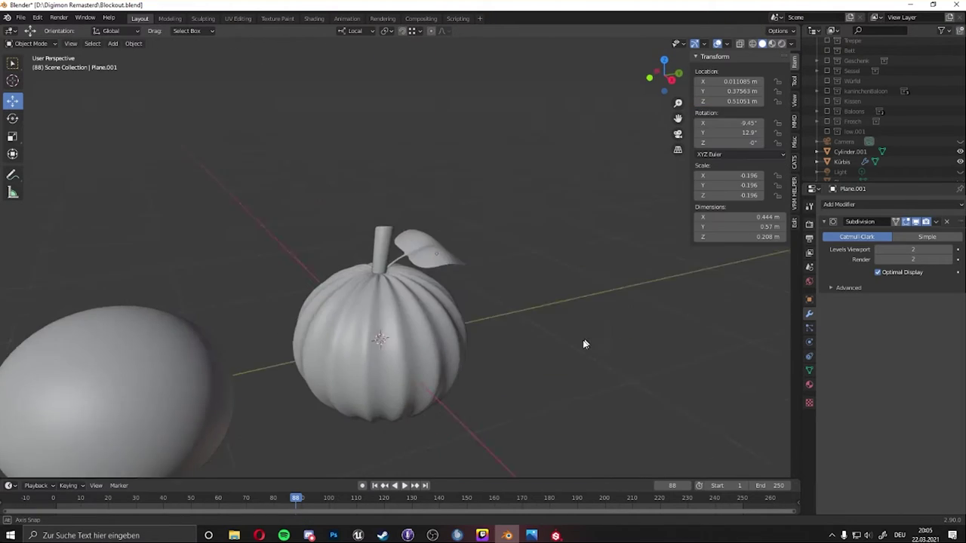
{"action": "scroll", "coordinate": [470, 226], "scroll_direction": "up", "scroll_amount": 5}
- Duplicate the leaf with Shift+D in place and rotate the copy
{"action": "left_click", "coordinate": [471, 227]}
{"action": "mouse_move", "coordinate": [471, 227]}
{"action": "middle_mouse_down"}
{"action": "mouse_move", "coordinate": [558, 283]}
{"action": "mouse_move", "coordinate": [418, 162]}
{"action": "middle_mouse_up"}
{"action": "key", "text": "KP_3"}
{"action": "scroll", "coordinate": [558, 282], "scroll_direction": "down", "scroll_amount": 3}
{"action": "key", "text": "shift+d"}
{"action": "right_click", "coordinate": [417, 162]}
{"action": "right_click", "coordinate": [399, 268]}
{"action": "key", "text": "g"}
{"action": "mouse_move", "coordinate": [400, 268]}
{"action": "middle_mouse_down"}
{"action": "mouse_move", "coordinate": [407, 338]}
{"action": "mouse_move", "coordinate": [367, 273]}
{"action": "middle_mouse_up"}
{"action": "left_click", "coordinate": [449, 329]}
- Turn the copied leaf into position on the other side of the stem
{"action": "mouse_move", "coordinate": [443, 284]}
{"action": "middle_mouse_down"}
{"action": "mouse_move", "coordinate": [422, 254]}
{"action": "mouse_move", "coordinate": [347, 264]}
{"action": "mouse_move", "coordinate": [504, 216]}
{"action": "mouse_move", "coordinate": [377, 226]}
{"action": "middle_mouse_up"}
{"action": "left_click_drag", "start_coordinate": [344, 226], "coordinate": [354, 234]}
{"action": "mouse_move", "coordinate": [453, 151]}
{"action": "middle_mouse_down"}
{"action": "mouse_move", "coordinate": [340, 302]}
{"action": "mouse_move", "coordinate": [315, 359]}
{"action": "middle_mouse_up"}
{"action": "scroll", "coordinate": [315, 359], "scroll_direction": "down", "scroll_amount": 5}
{"action": "key", "text": "Tab"}
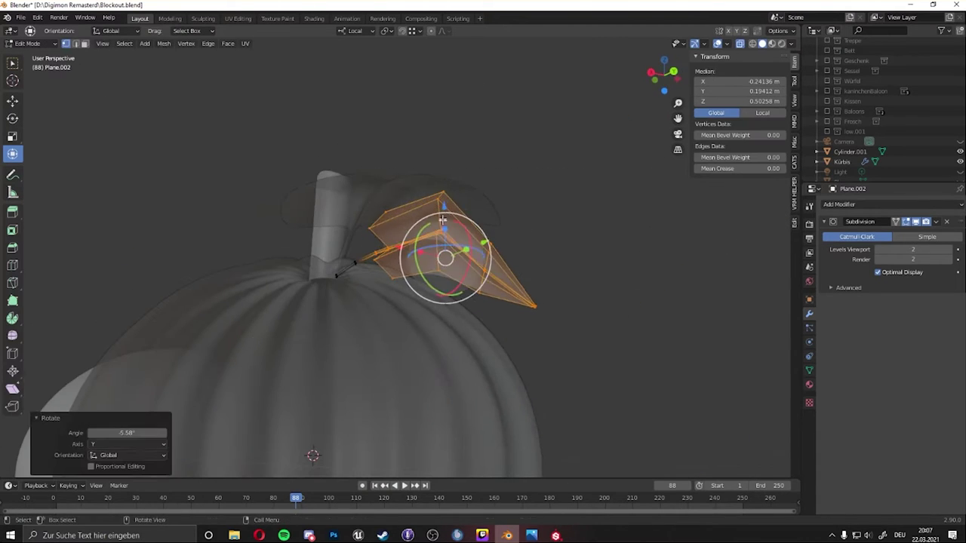
{"action": "key", "text": "Tab"}
{"action": "middle_click_drag", "start_coordinate": [442, 220], "coordinate": [491, 286]}
{"action": "scroll", "coordinate": [505, 301], "scroll_direction": "down", "scroll_amount": 3}
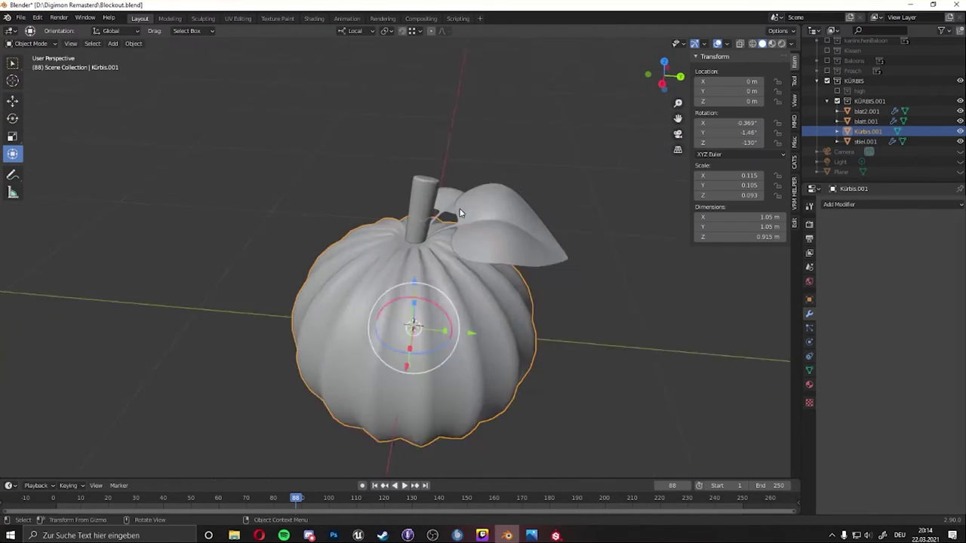
- Enable Auto Smooth under Object Data > Normals for the pumpkin mesh
{"action": "left_click", "coordinate": [809, 356]}
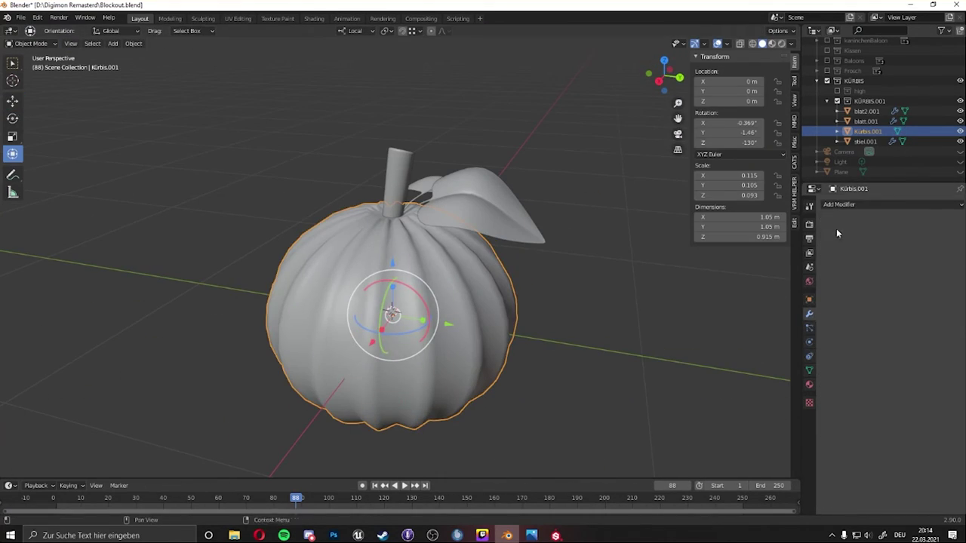
{"action": "left_click", "coordinate": [808, 370]}
{"action": "left_click", "coordinate": [877, 393]}
{"action": "double_click", "coordinate": [894, 393]}
{"action": "key", "text": "Tab"}
{"action": "mouse_move", "coordinate": [366, 292]}
{"action": "middle_mouse_down"}
{"action": "mouse_move", "coordinate": [505, 348]}
{"action": "mouse_move", "coordinate": [465, 363]}
{"action": "middle_mouse_up"}
- Select the stem and remove its Subdivision modifier with Ctrl+X
{"action": "left_click", "coordinate": [465, 363], "text": "alt"}
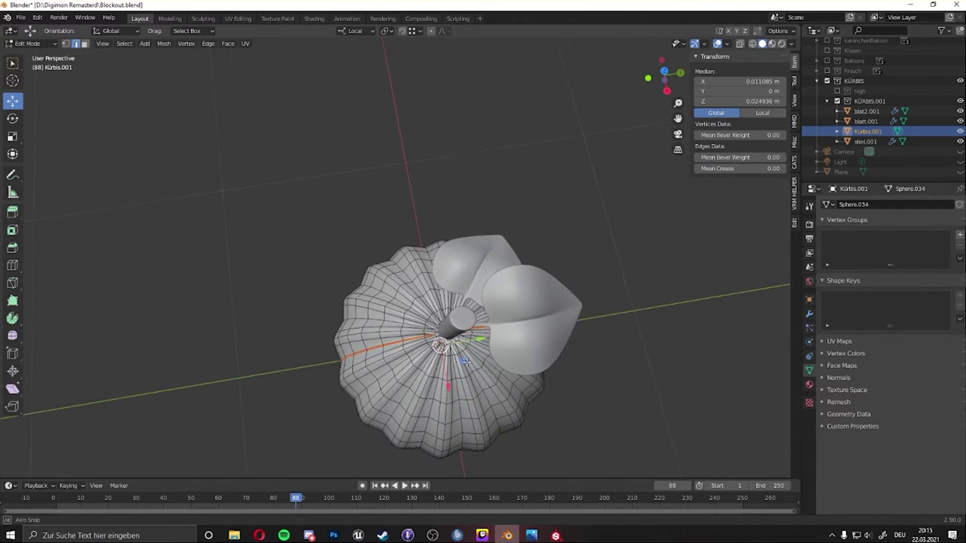
{"action": "key", "text": "Tab"}
{"action": "left_click", "coordinate": [462, 323]}
{"action": "scroll", "coordinate": [461, 322], "scroll_direction": "up", "scroll_amount": 4}
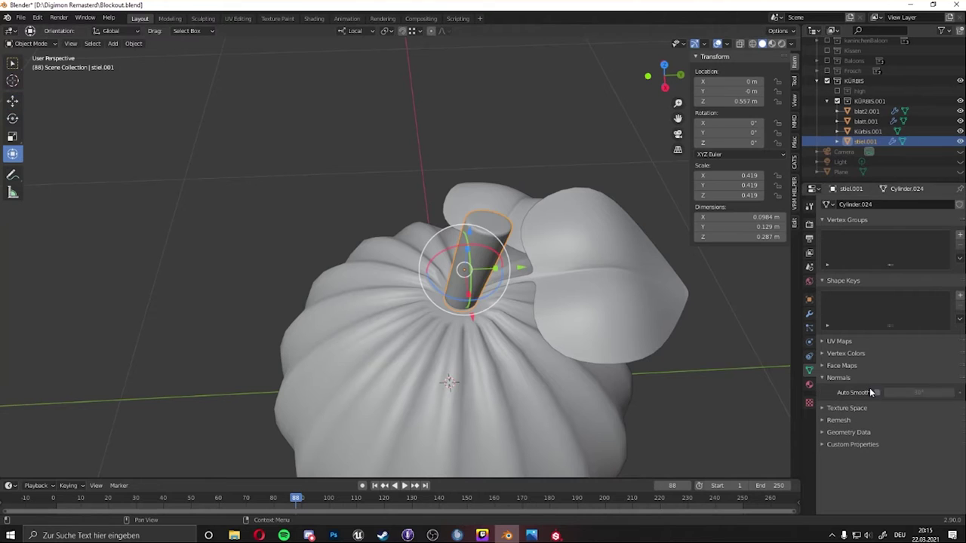
{"action": "middle_click_drag", "start_coordinate": [453, 339], "coordinate": [483, 354]}
{"action": "left_click", "coordinate": [808, 327]}
{"action": "middle_click_drag", "start_coordinate": [453, 302], "coordinate": [483, 282]}
{"action": "key", "text": "ctrl+x"}
- Check the stem mesh, then add extra edge loops to the leaf blatt.001
{"action": "key", "text": "Tab"}
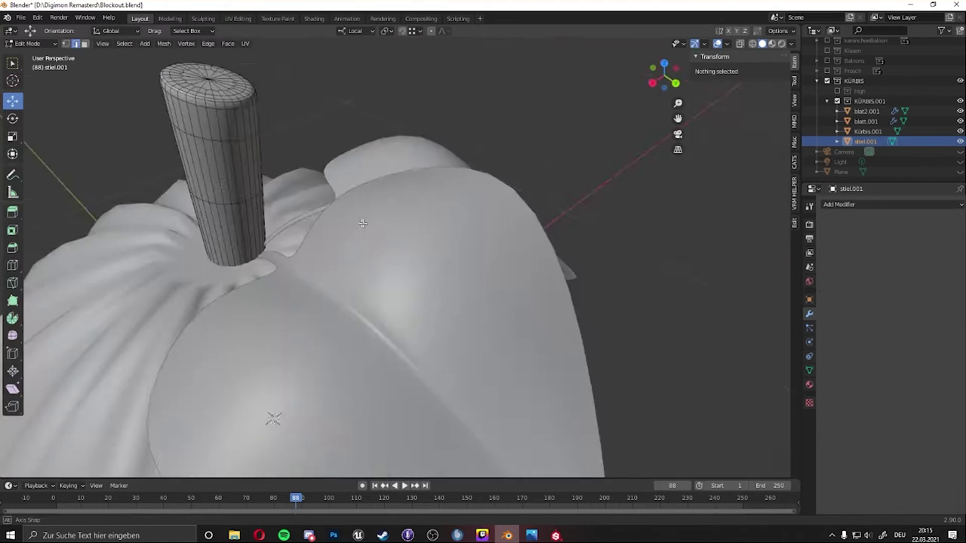
{"action": "scroll", "coordinate": [264, 350], "scroll_direction": "up", "scroll_amount": 3}
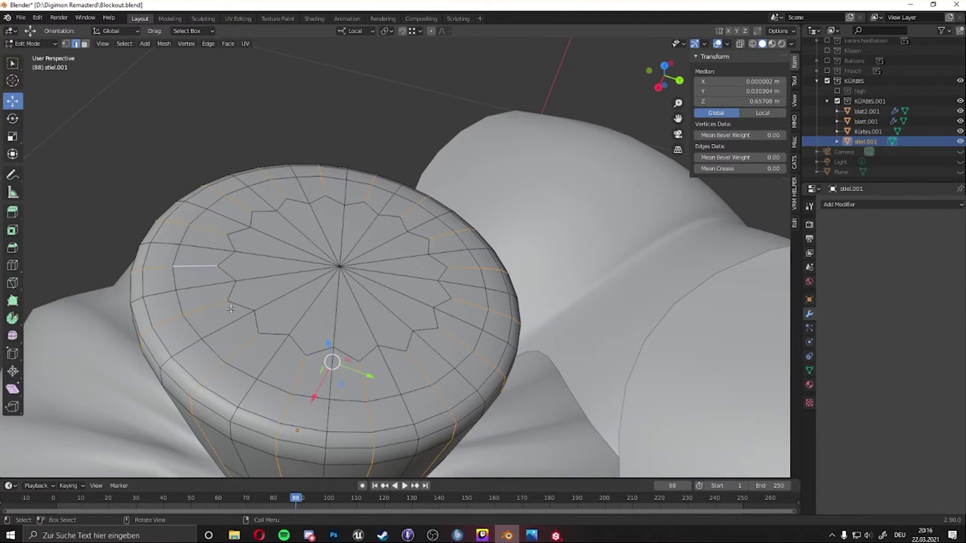
{"action": "key", "text": "Tab"}
{"action": "scroll", "coordinate": [230, 308], "scroll_direction": "down", "scroll_amount": 5}
{"action": "mouse_move", "coordinate": [230, 308]}
{"action": "middle_mouse_down"}
{"action": "mouse_move", "coordinate": [388, 341]}
{"action": "mouse_move", "coordinate": [446, 335]}
{"action": "middle_mouse_up"}
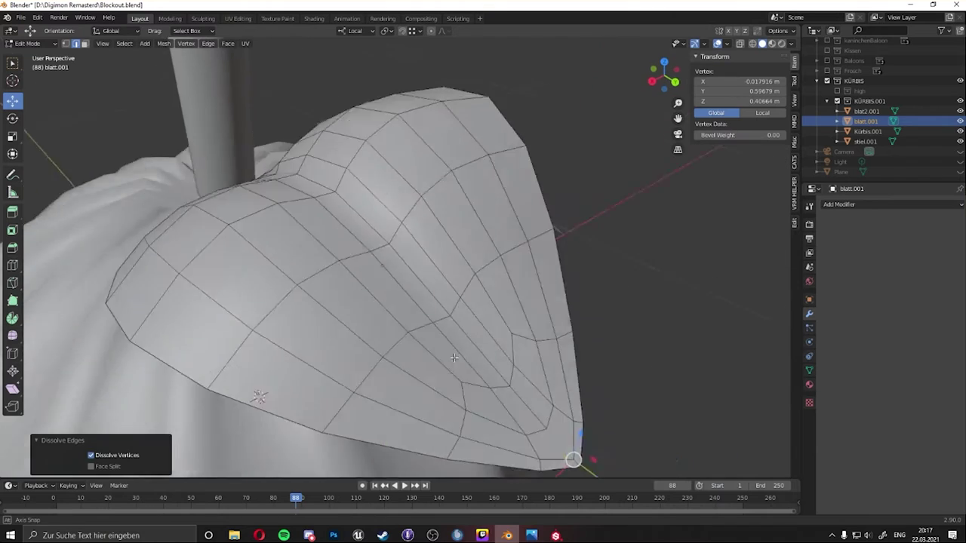
{"action": "left_click", "coordinate": [12, 264]}
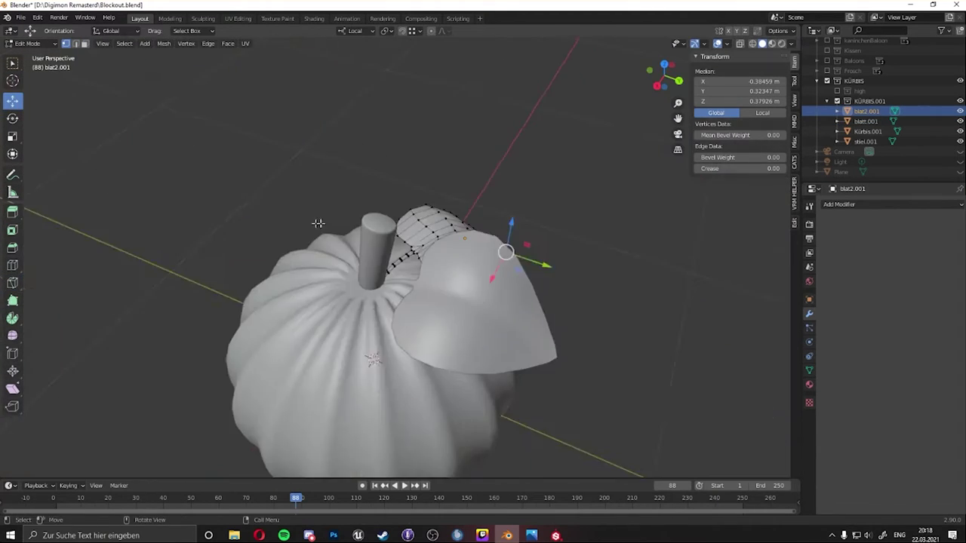
- Enable Auto Smooth on the leaf with a 100° angle
{"action": "left_click", "coordinate": [809, 370]}
{"action": "type", "text": "1000"}
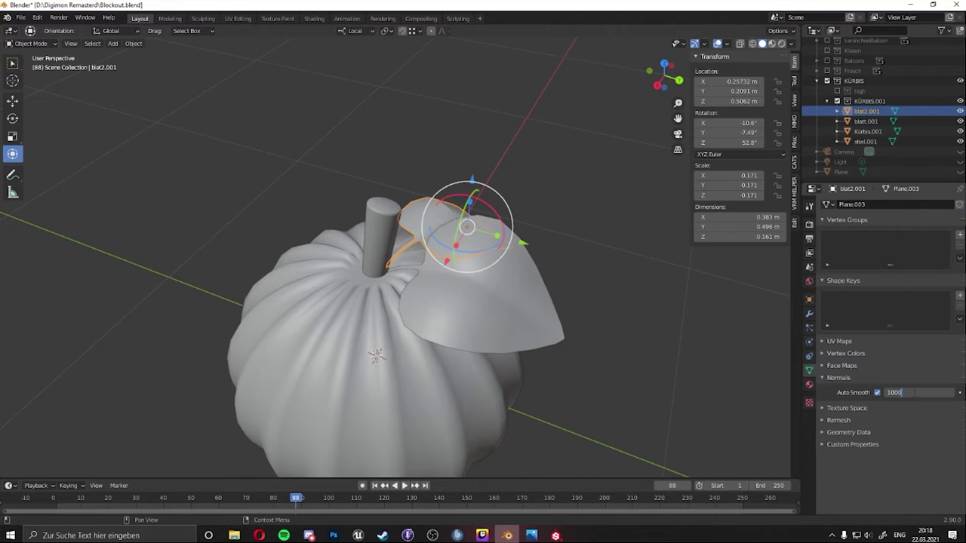
{"action": "key", "text": "Return"}
{"action": "middle_click_drag", "start_coordinate": [574, 332], "coordinate": [645, 331]}
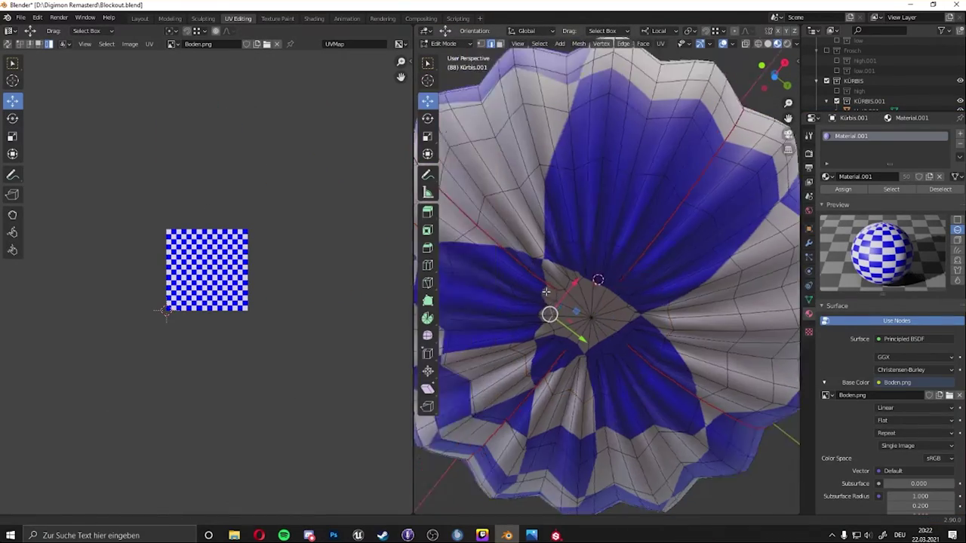
- Select the pumpkin's base faces, unwrap them, and position the resulting UV islands
{"action": "scroll", "coordinate": [546, 291], "scroll_direction": "up", "scroll_amount": 4}
{"action": "left_click", "coordinate": [501, 426], "text": "alt"}
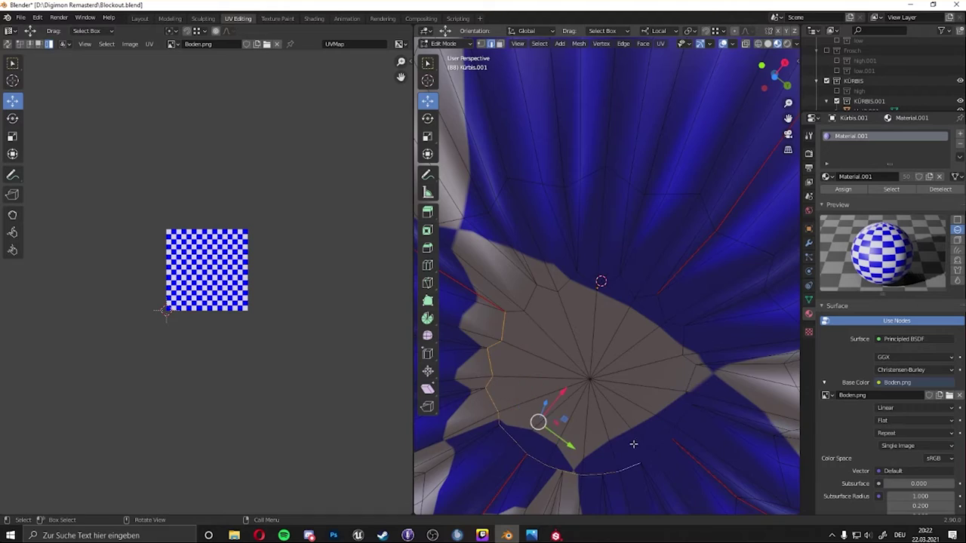
{"action": "middle_click_drag", "start_coordinate": [632, 445], "coordinate": [586, 245]}
{"action": "mouse_move", "coordinate": [596, 130]}
{"action": "middle_mouse_down"}
{"action": "mouse_move", "coordinate": [604, 460]}
{"action": "mouse_move", "coordinate": [581, 387]}
{"action": "mouse_move", "coordinate": [624, 460]}
{"action": "mouse_move", "coordinate": [590, 375]}
{"action": "mouse_move", "coordinate": [596, 423]}
{"action": "mouse_move", "coordinate": [582, 291]}
{"action": "middle_mouse_up"}
{"action": "key", "text": "ctrl+l"}
{"action": "right_click", "coordinate": [179, 292]}
{"action": "left_click", "coordinate": [179, 291]}
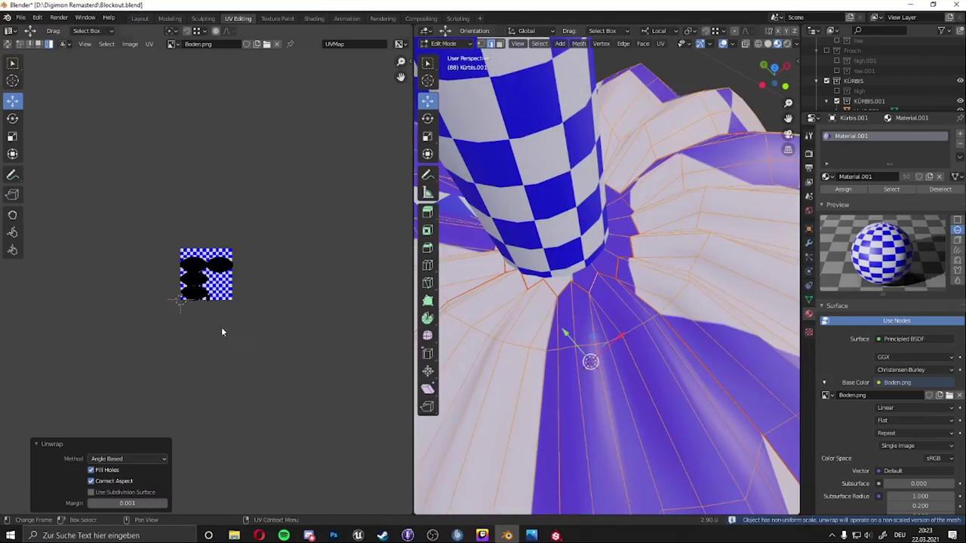
{"action": "mouse_move", "coordinate": [181, 300]}
{"action": "left_mouse_down"}
{"action": "mouse_move", "coordinate": [388, 198]}
{"action": "mouse_move", "coordinate": [324, 308]}
{"action": "left_mouse_up"}
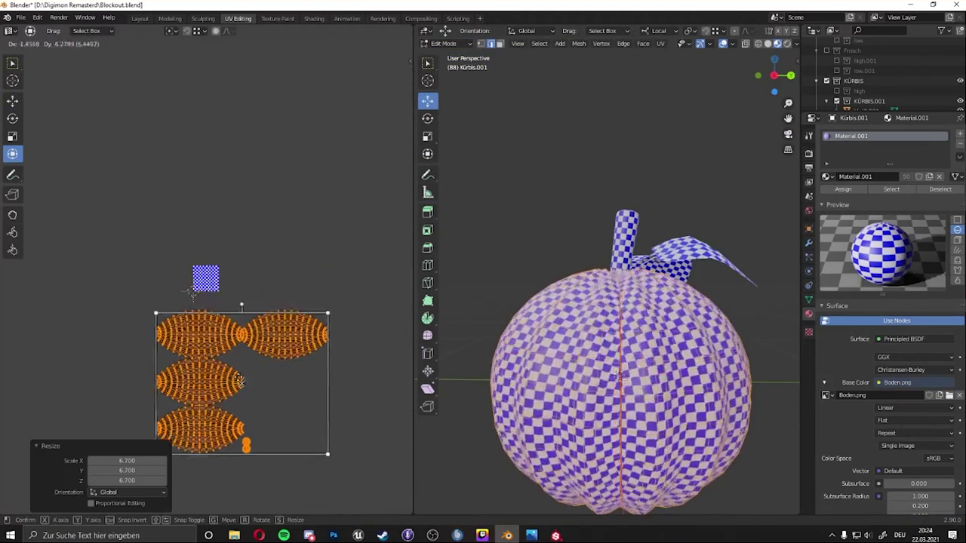
{"action": "left_click_drag", "start_coordinate": [226, 362], "coordinate": [257, 305]}
- Scale all UV islands to 0.775 and fit them inside the 0–1 texture square
{"action": "key", "text": "l"}
{"action": "scroll", "coordinate": [734, 234], "scroll_direction": "down", "scroll_amount": 1}
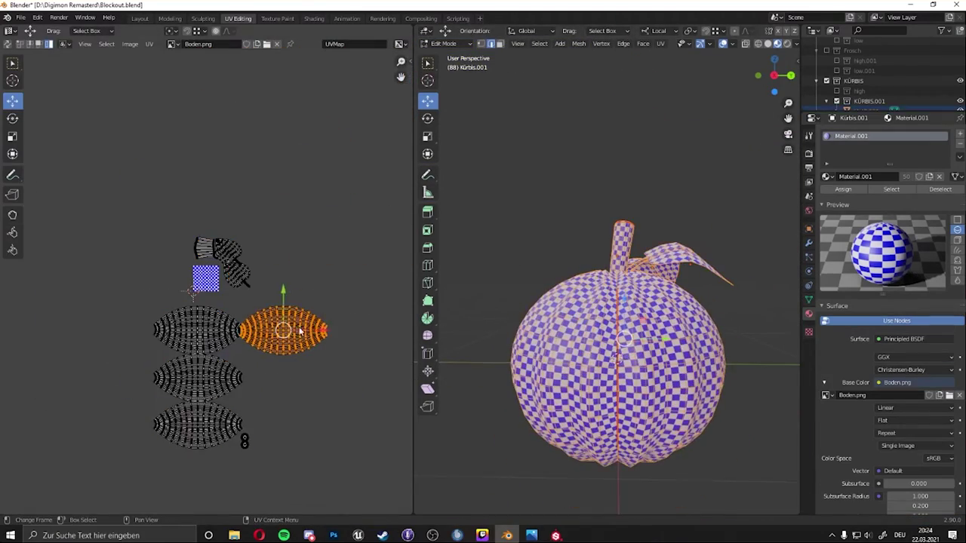
{"action": "scroll", "coordinate": [248, 422], "scroll_direction": "up", "scroll_amount": 2}
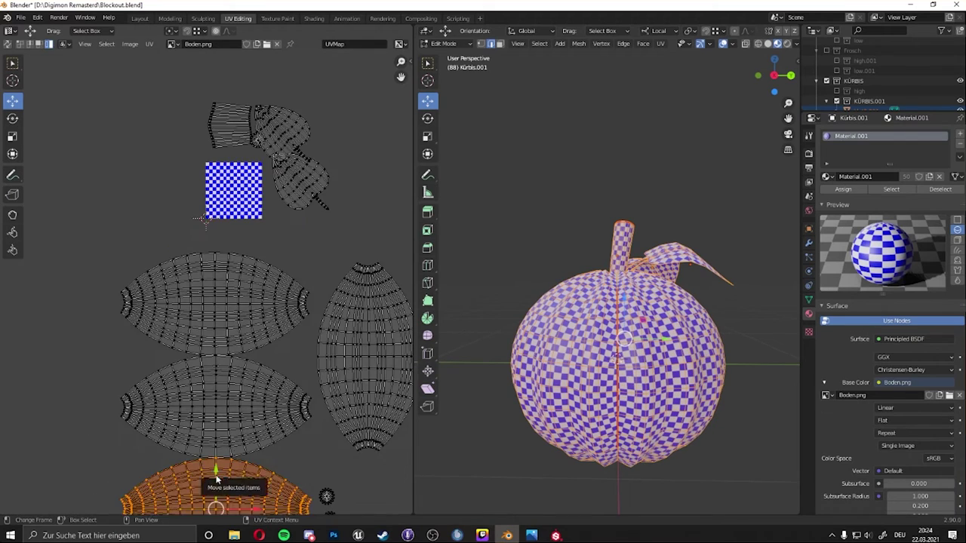
{"action": "left_click", "coordinate": [306, 336]}
{"action": "key", "text": "g"}
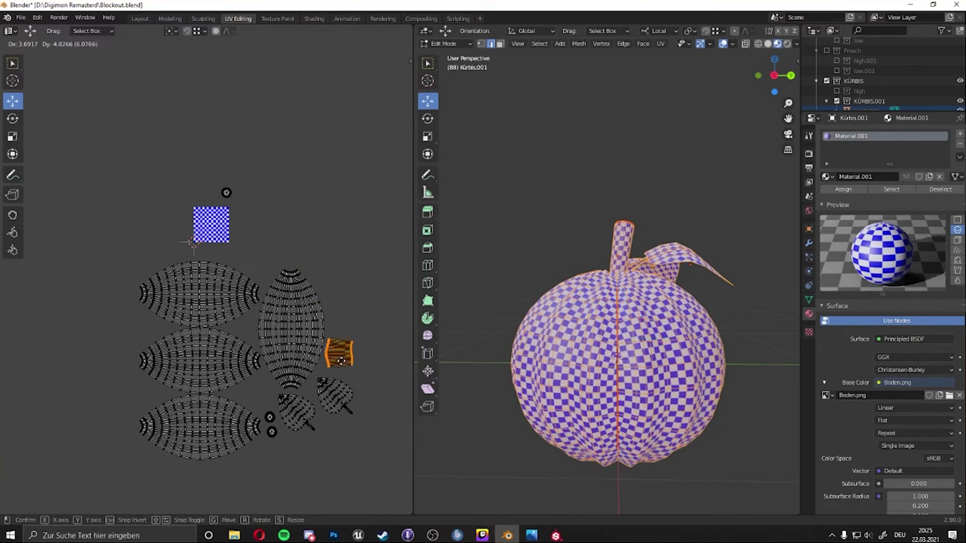
{"action": "key", "text": "shift+space"}
{"action": "key", "text": "t"}
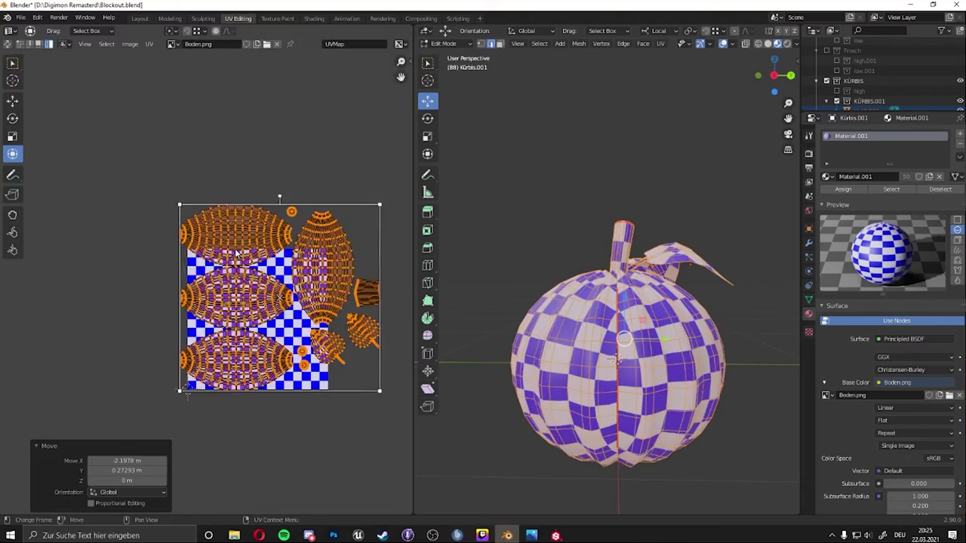
{"action": "left_click_drag", "start_coordinate": [190, 241], "coordinate": [187, 392]}
{"action": "scroll", "coordinate": [249, 325], "scroll_direction": "up", "scroll_amount": 1}
{"action": "left_click_drag", "start_coordinate": [249, 324], "coordinate": [246, 325]}
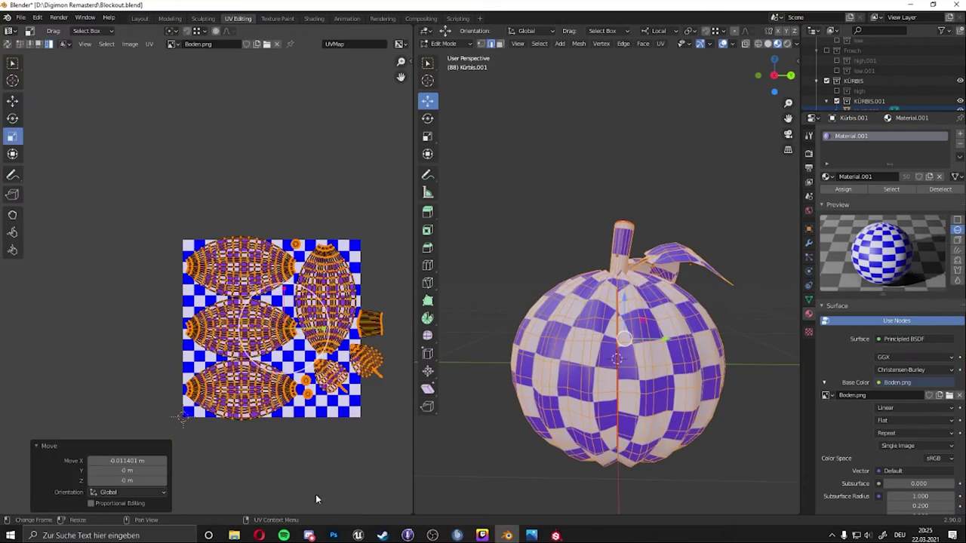
{"action": "left_click_drag", "start_coordinate": [185, 420], "coordinate": [181, 420]}
{"action": "left_click", "coordinate": [151, 427]}
{"action": "scroll", "coordinate": [144, 427], "scroll_direction": "up", "scroll_amount": 1}
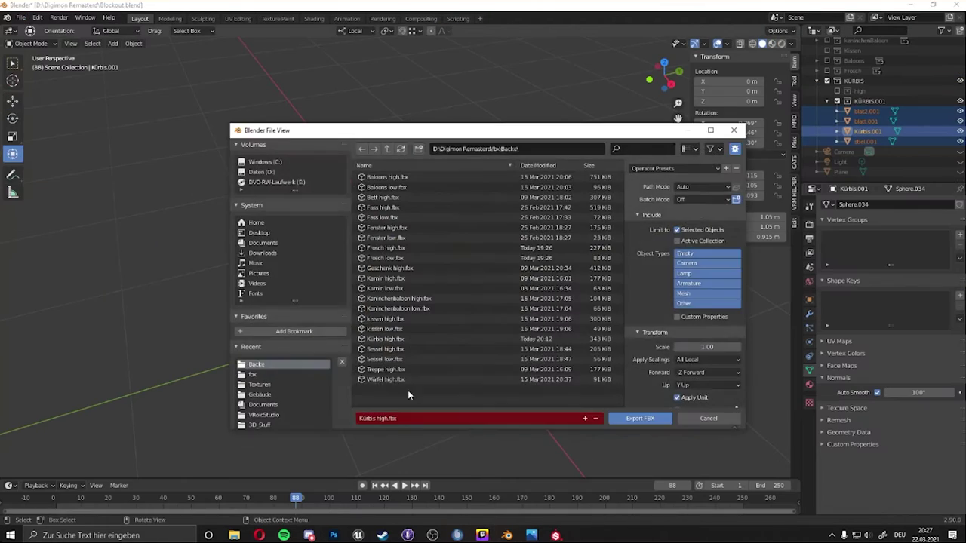
- Cancel the export, select the four low-poly parts and duplicate them in place
{"action": "type", "text": "W"}
{"action": "key", "text": "Return"}
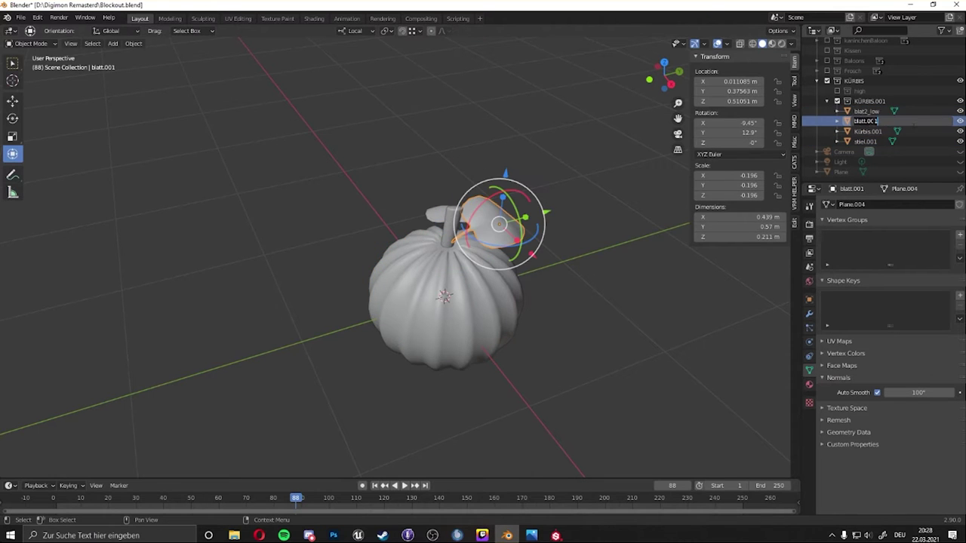
{"action": "type", "text": "_low"}
{"action": "left_click_drag", "start_coordinate": [915, 149], "coordinate": [915, 106]}
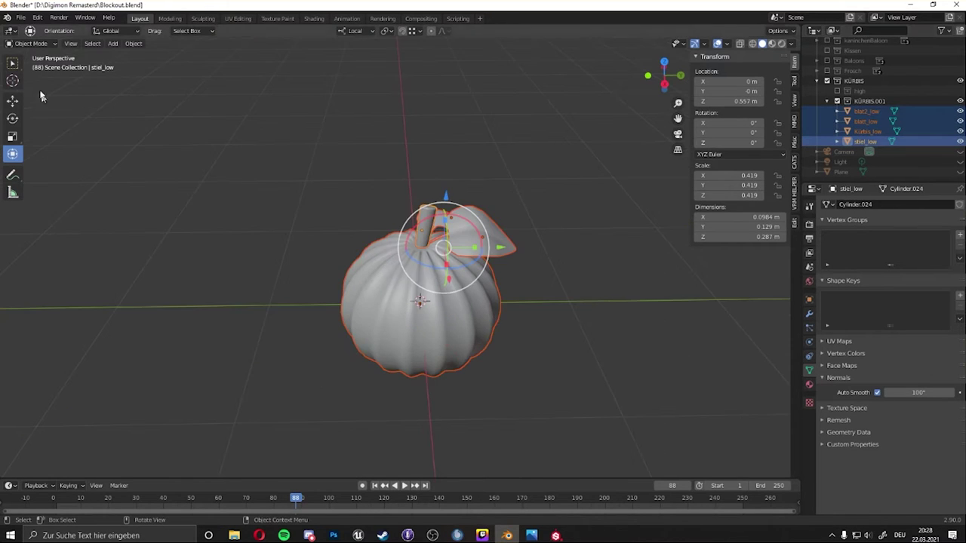
{"action": "key", "text": "Escape"}
{"action": "key", "text": "shift+d"}
{"action": "key", "text": "Escape"}
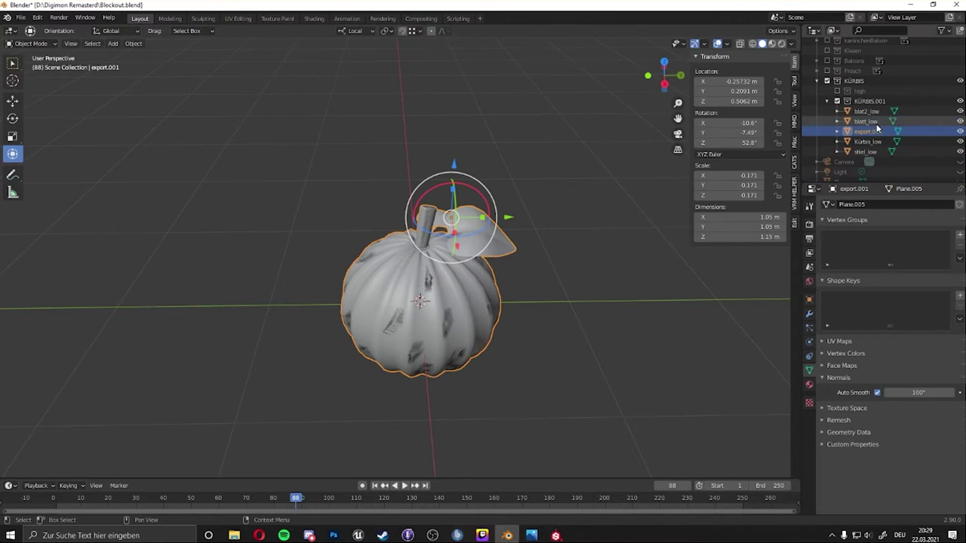
- Join the duplicates into one mesh with Ctrl+J and inspect the leaf geometry
{"action": "key", "text": "KP_Decimal"}
{"action": "key", "text": "ctrl+j"}
{"action": "key", "text": "Tab"}
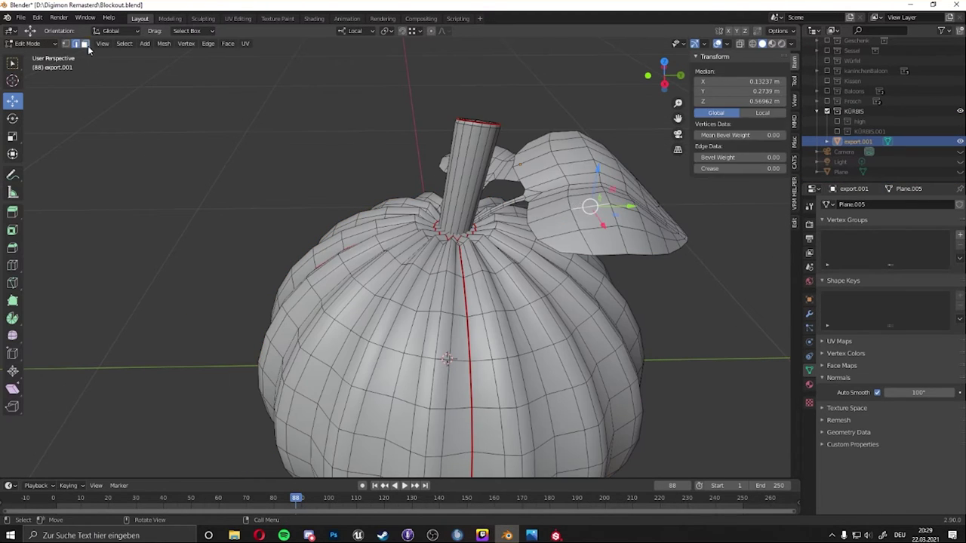
{"action": "right_click", "coordinate": [552, 114]}
{"action": "left_click", "coordinate": [610, 129]}
{"action": "middle_click_drag", "start_coordinate": [609, 129], "coordinate": [487, 125]}
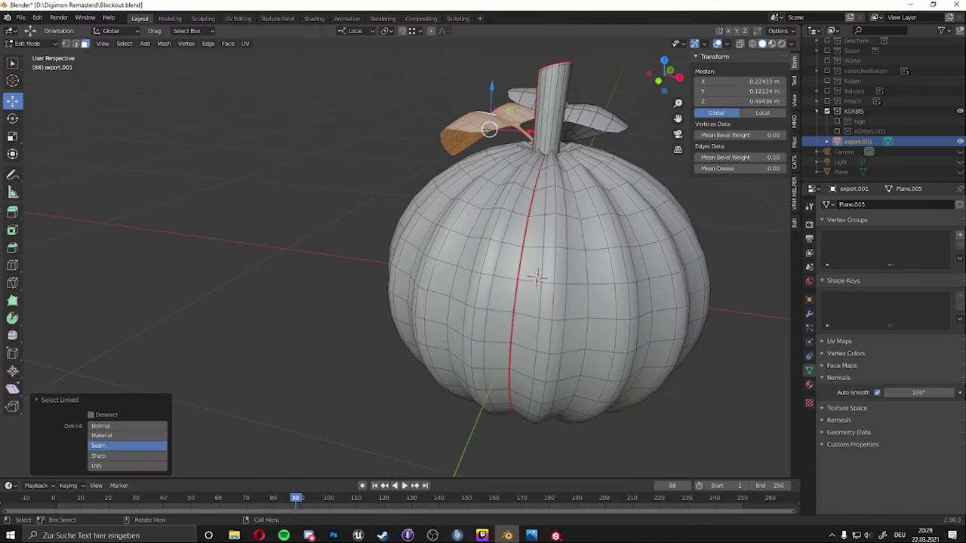
{"action": "key", "text": "g"}
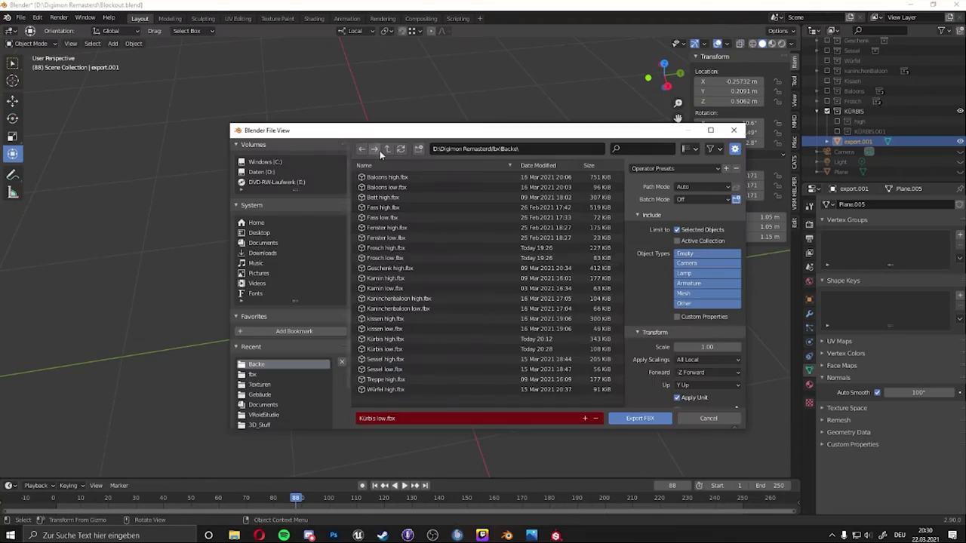
{"action": "left_click", "coordinate": [358, 536]}
{"action": "mouse_move", "coordinate": [233, 536]}
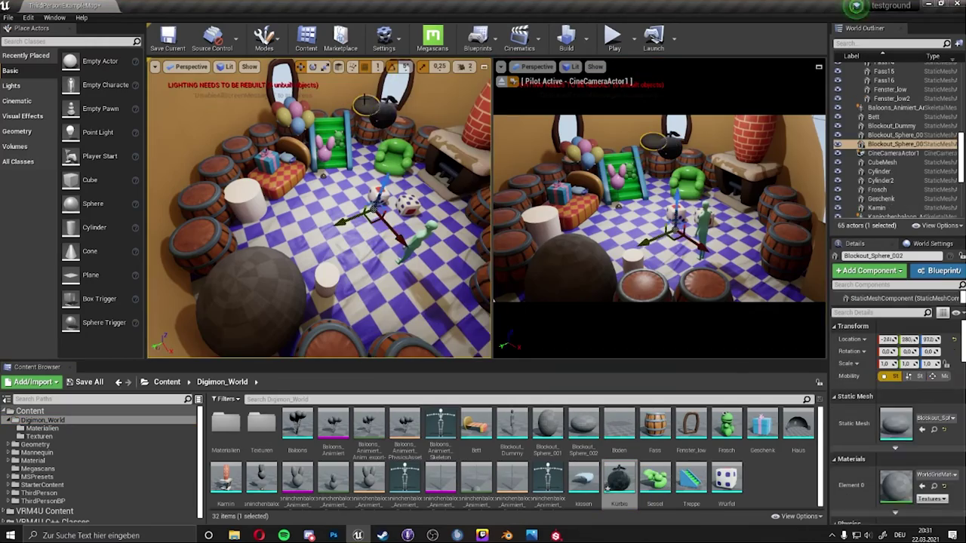
- Drag the Kürbis static mesh into the room and set it atop the barrels
{"action": "left_click_drag", "start_coordinate": [269, 238], "coordinate": [322, 199]}
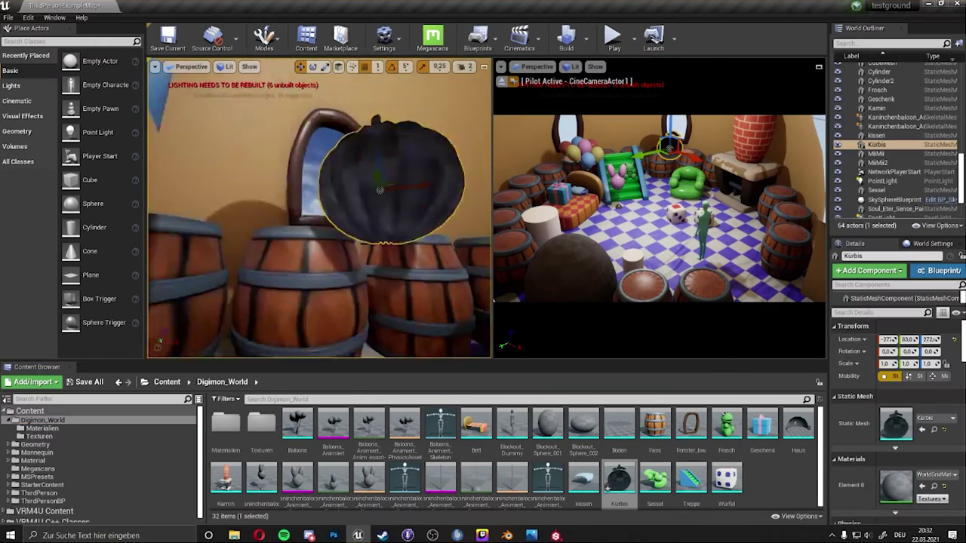
{"action": "scroll", "coordinate": [322, 200], "scroll_direction": "down", "scroll_amount": 2}
{"action": "scroll", "coordinate": [322, 200], "scroll_direction": "down", "scroll_amount": 3}
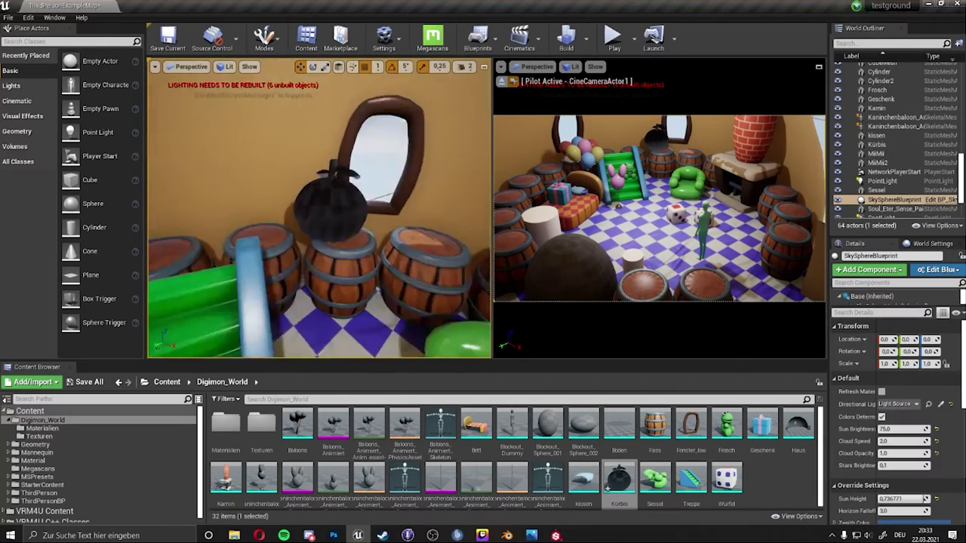
{"action": "scroll", "coordinate": [322, 200], "scroll_direction": "down", "scroll_amount": 3}
{"action": "scroll", "coordinate": [322, 200], "scroll_direction": "down", "scroll_amount": 2}
{"action": "scroll", "coordinate": [330, 213], "scroll_direction": "up", "scroll_amount": 3}
{"action": "scroll", "coordinate": [329, 214], "scroll_direction": "down", "scroll_amount": 1}
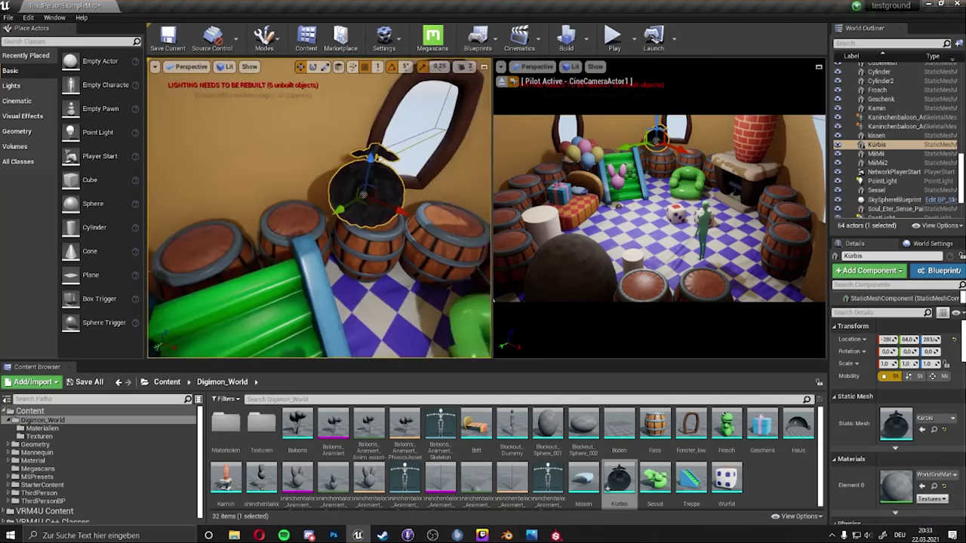
{"action": "scroll", "coordinate": [330, 213], "scroll_direction": "up", "scroll_amount": 2}
{"action": "scroll", "coordinate": [305, 211], "scroll_direction": "up", "scroll_amount": 3}
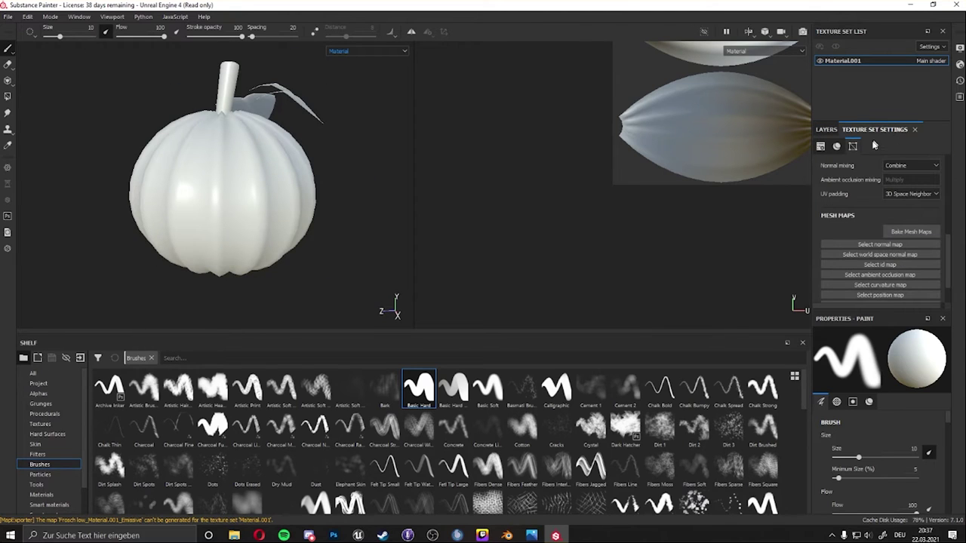
- Bake the mesh maps using Kurbis high.fbx as the High Definition Mesh
{"action": "left_click", "coordinate": [911, 232]}
{"action": "left_click", "coordinate": [639, 201]}
{"action": "scroll", "coordinate": [475, 273], "scroll_direction": "down", "scroll_amount": 3}
{"action": "double_click", "coordinate": [475, 274]}
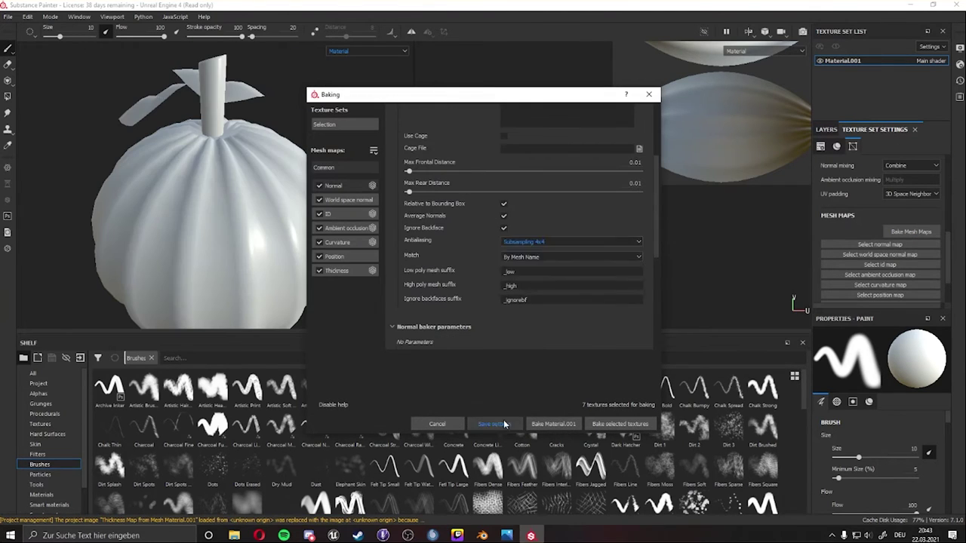
{"action": "left_click", "coordinate": [619, 424]}
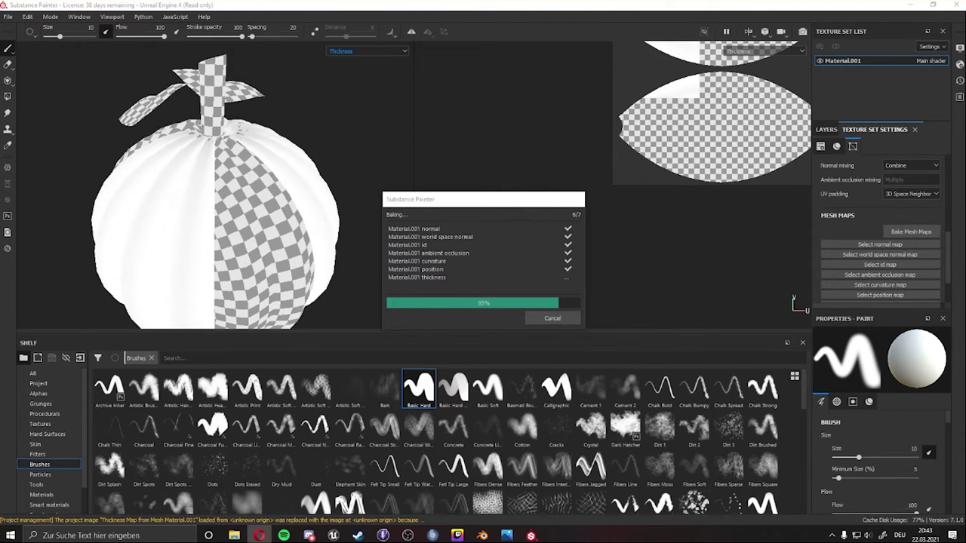
{"action": "left_click", "coordinate": [552, 318]}
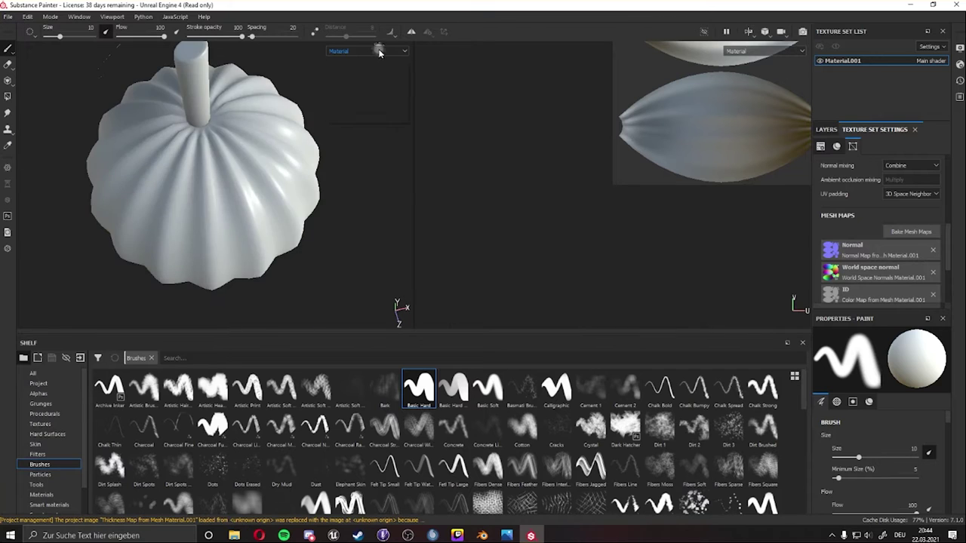
- Restore the full material view and drag a blue plastic material onto the pumpkin
{"action": "left_click", "coordinate": [367, 51]}
{"action": "left_click", "coordinate": [347, 60]}
{"action": "left_click_drag", "start_coordinate": [269, 140], "coordinate": [317, 143], "text": "alt"}
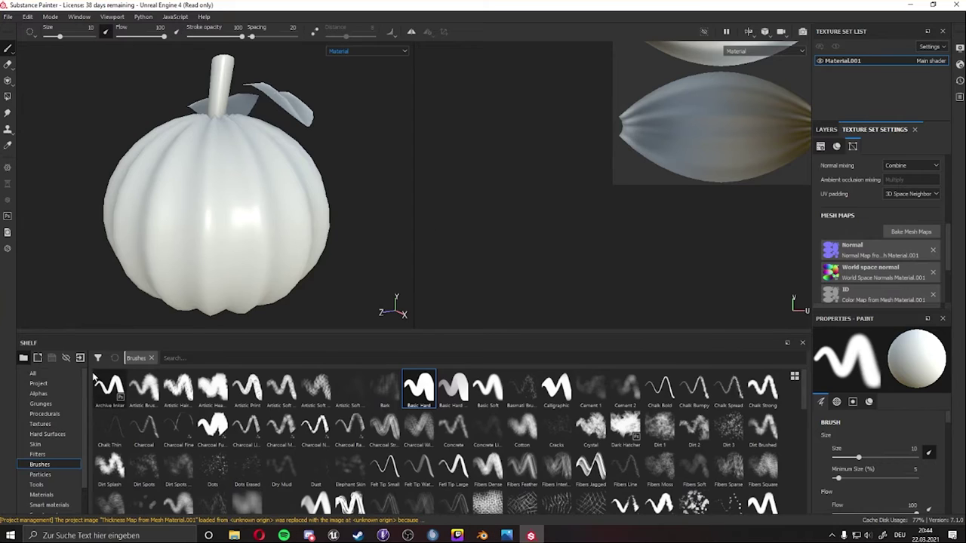
{"action": "left_click", "coordinate": [41, 494]}
{"action": "scroll", "coordinate": [377, 438], "scroll_direction": "down", "scroll_amount": 3}
{"action": "left_click_drag", "start_coordinate": [212, 453], "coordinate": [219, 196]}
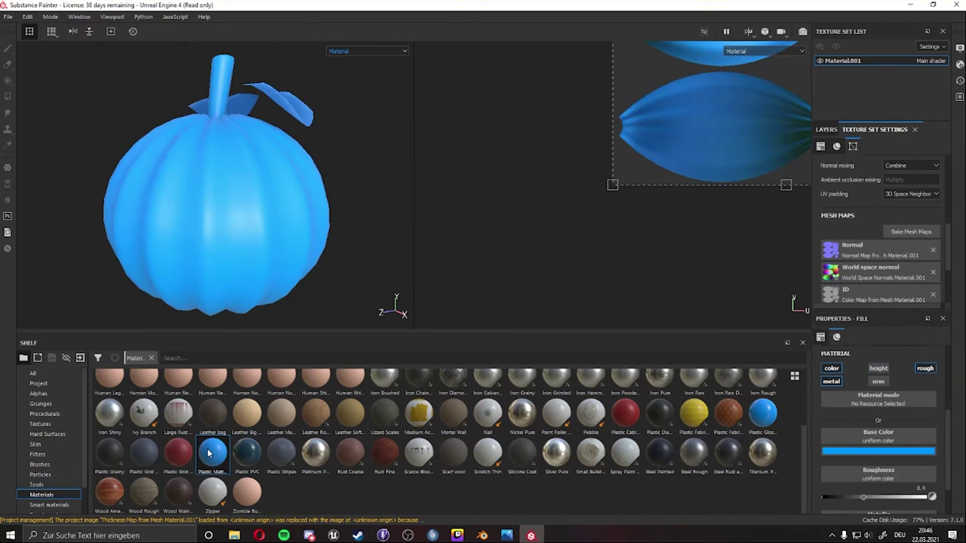
- Apply the Plastic PVC material to the pumpkin
{"action": "left_click_drag", "start_coordinate": [247, 452], "coordinate": [219, 196]}
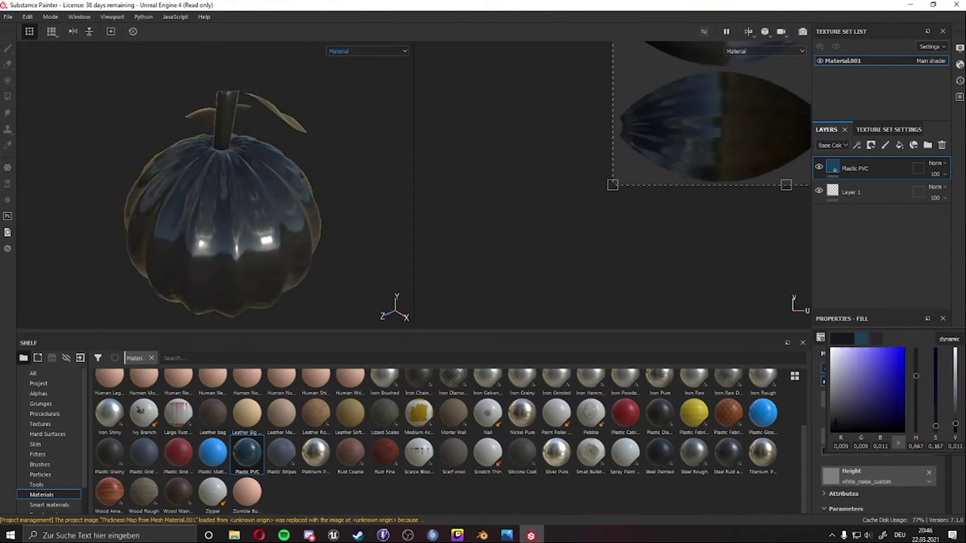
{"action": "scroll", "coordinate": [853, 434], "scroll_direction": "down", "scroll_amount": 3}
{"action": "scroll", "coordinate": [843, 494], "scroll_direction": "up", "scroll_amount": 3}
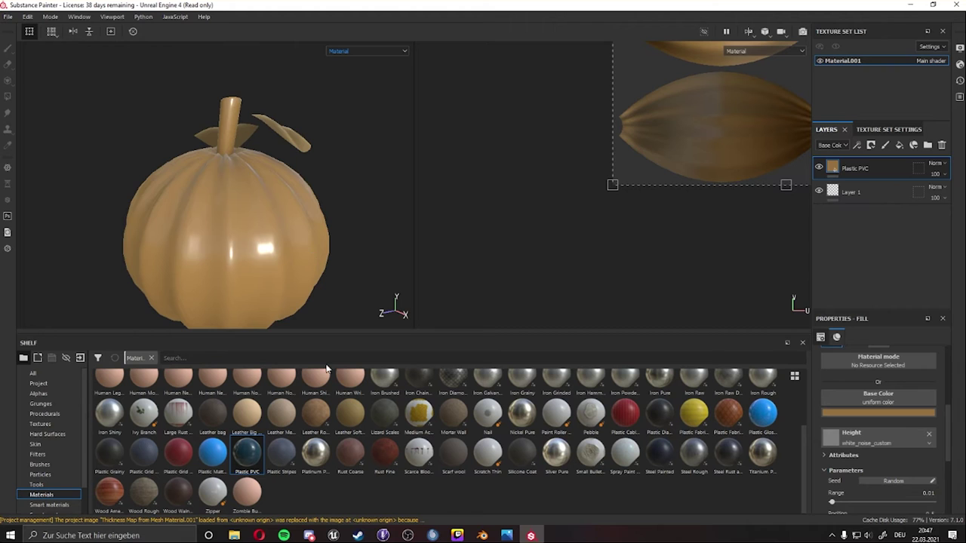
- Add a black mask to the Plastic PVC layer and select it, zoomed to the stem
{"action": "right_click", "coordinate": [868, 168]}
{"action": "left_click", "coordinate": [811, 17]}
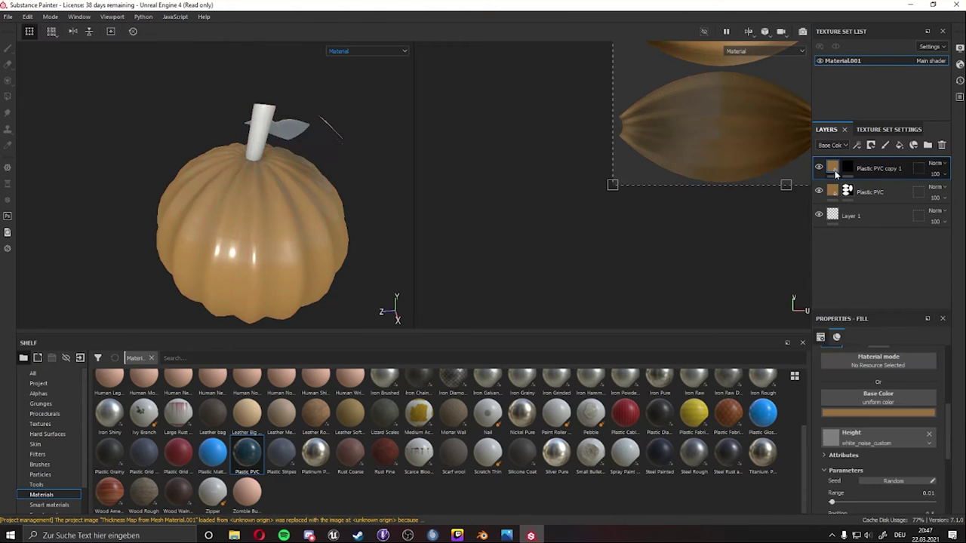
{"action": "left_click_drag", "start_coordinate": [255, 49], "coordinate": [183, 151], "text": "alt"}
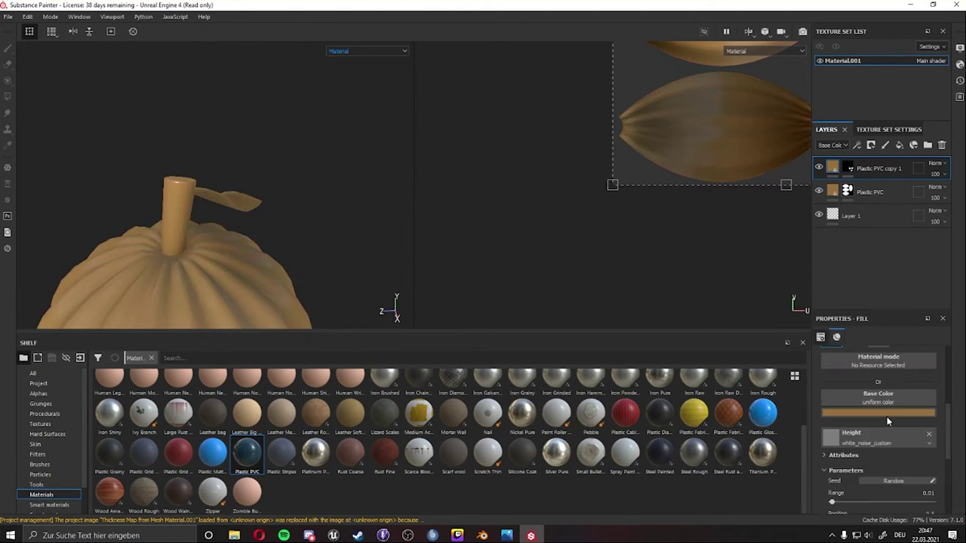
{"action": "scroll", "coordinate": [853, 453], "scroll_direction": "down", "scroll_amount": 5}
{"action": "scroll", "coordinate": [146, 202], "scroll_direction": "up", "scroll_amount": 5}
{"action": "scroll", "coordinate": [235, 257], "scroll_direction": "down", "scroll_amount": 8}
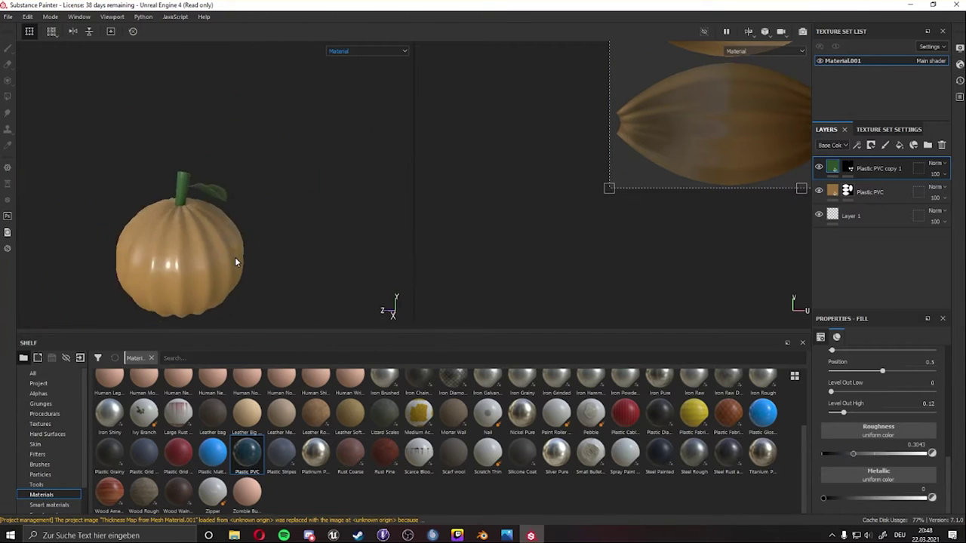
{"action": "left_click_drag", "start_coordinate": [235, 257], "coordinate": [188, 175], "text": "alt"}
{"action": "scroll", "coordinate": [166, 179], "scroll_direction": "up", "scroll_amount": 3}
{"action": "left_click", "coordinate": [848, 191]}
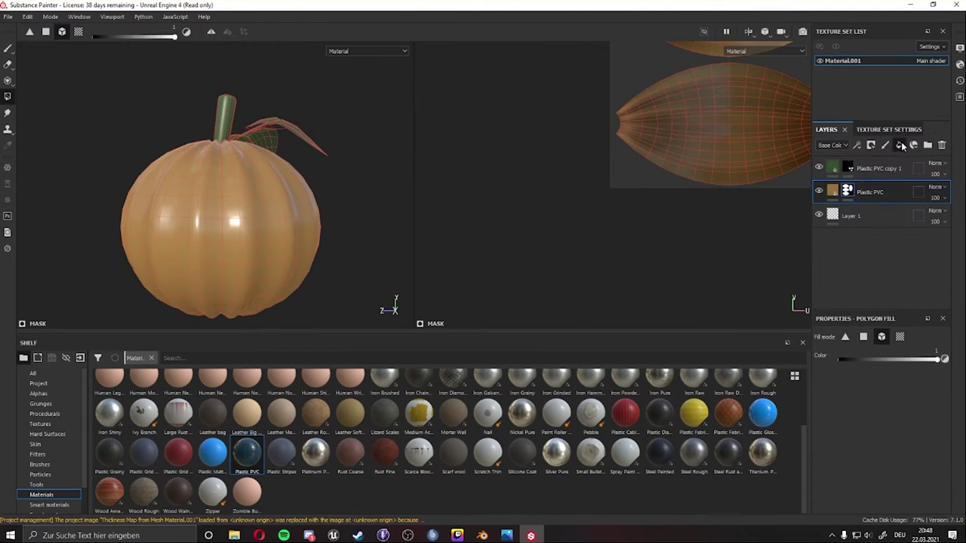
- Add a fill layer above Plastic PVC and view the pumpkin head-on with full material shown
{"action": "left_click", "coordinate": [900, 145]}
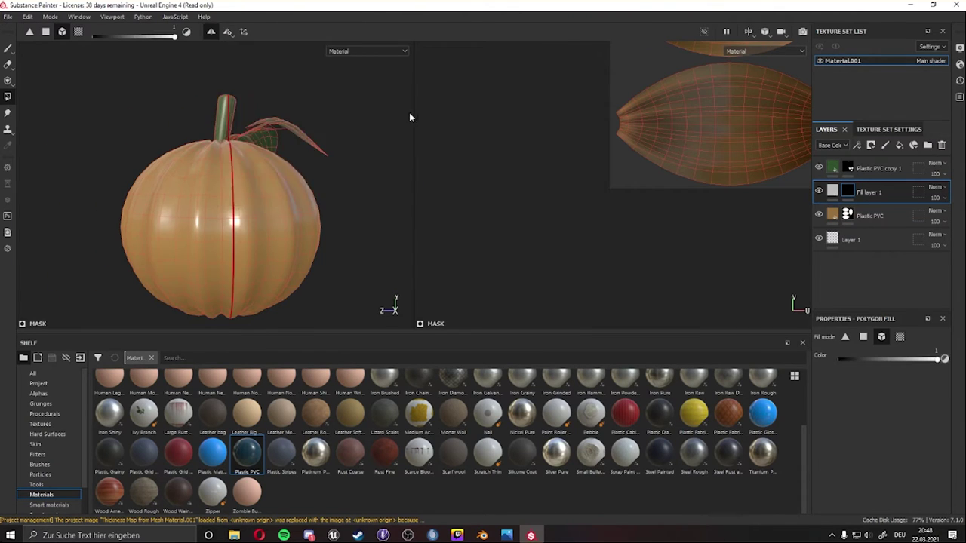
{"action": "key", "text": "1"}
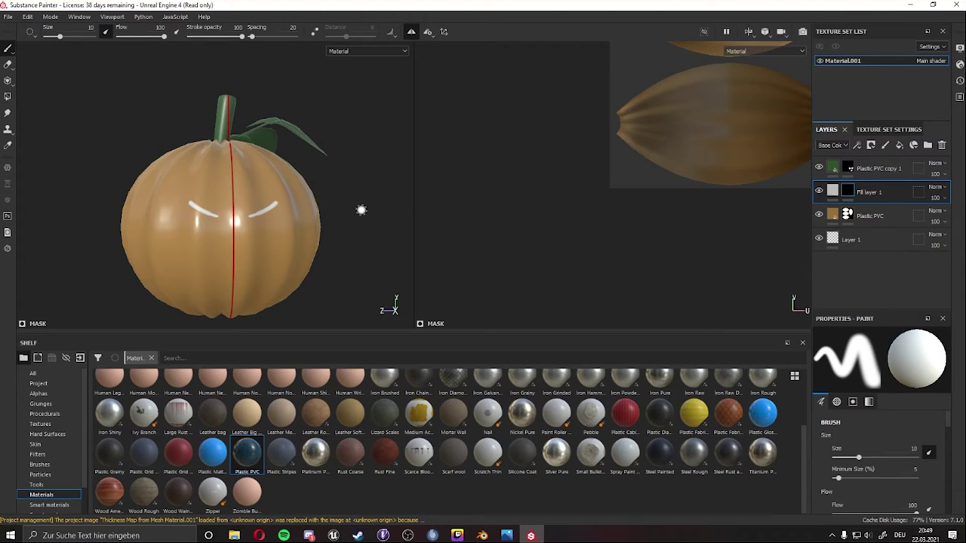
{"action": "mouse_move", "coordinate": [427, 305]}
{"action": "left_mouse_down", "text": "alt"}
{"action": "mouse_move", "coordinate": [270, 219]}
{"action": "mouse_move", "coordinate": [262, 243]}
{"action": "left_mouse_up", "text": "alt"}
{"action": "left_click_drag", "start_coordinate": [263, 209], "coordinate": [306, 259], "text": "alt"}
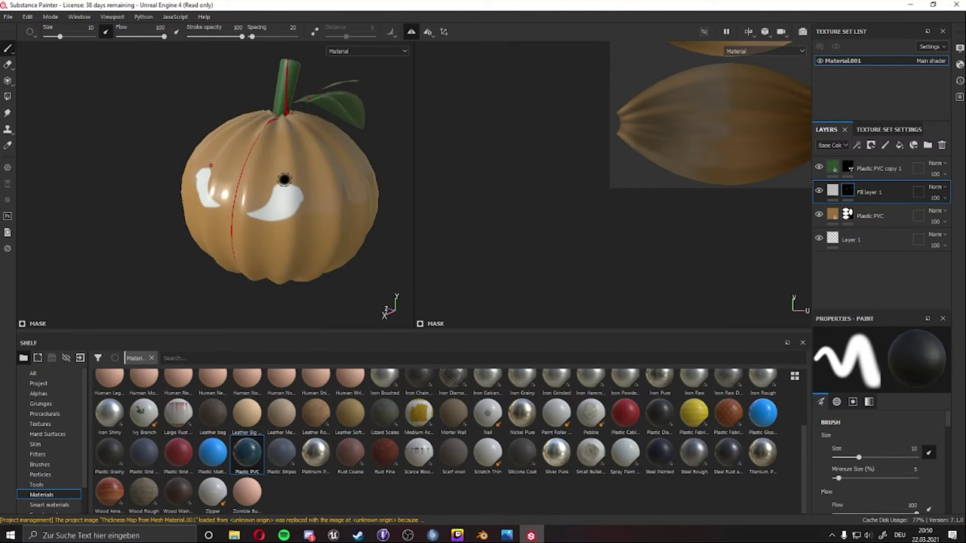
{"action": "left_click", "coordinate": [405, 50]}
{"action": "left_click", "coordinate": [343, 66]}
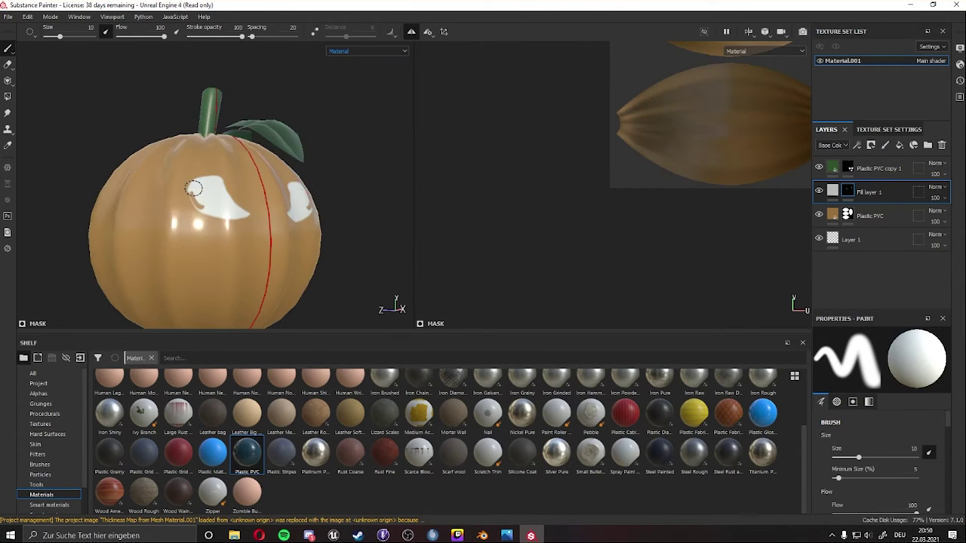
{"action": "mouse_move", "coordinate": [273, 259]}
{"action": "left_mouse_down", "text": "alt"}
{"action": "mouse_move", "coordinate": [438, 248]}
{"action": "mouse_move", "coordinate": [265, 249]}
{"action": "left_mouse_up", "text": "alt"}
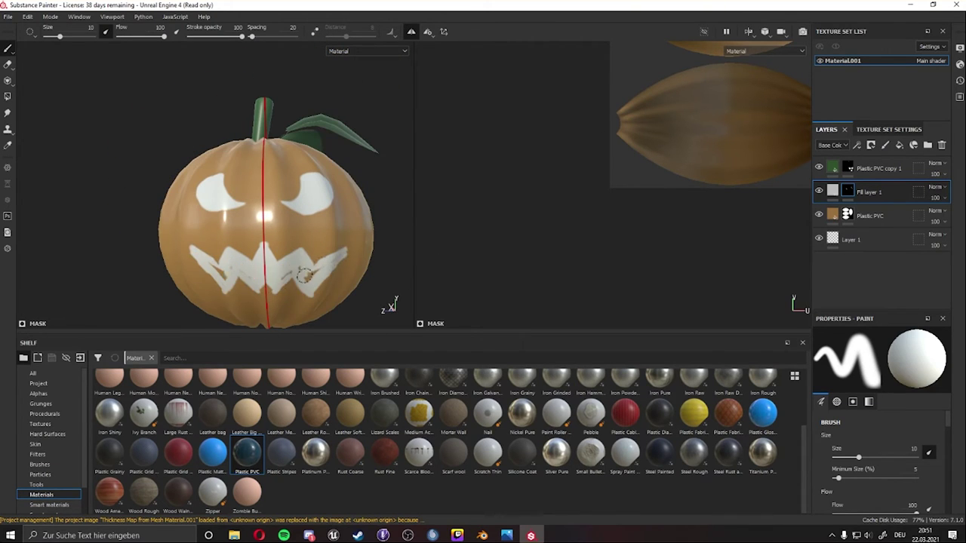
- Paint the white eyes and jagged grin on the mask, resizing the brush to 3.46, then 5
{"action": "right_click", "coordinate": [278, 273]}
{"action": "mouse_move", "coordinate": [310, 319]}
{"action": "left_mouse_down"}
{"action": "mouse_move", "coordinate": [287, 319]}
{"action": "mouse_move", "coordinate": [300, 301]}
{"action": "left_mouse_up"}
{"action": "right_click", "coordinate": [290, 255]}
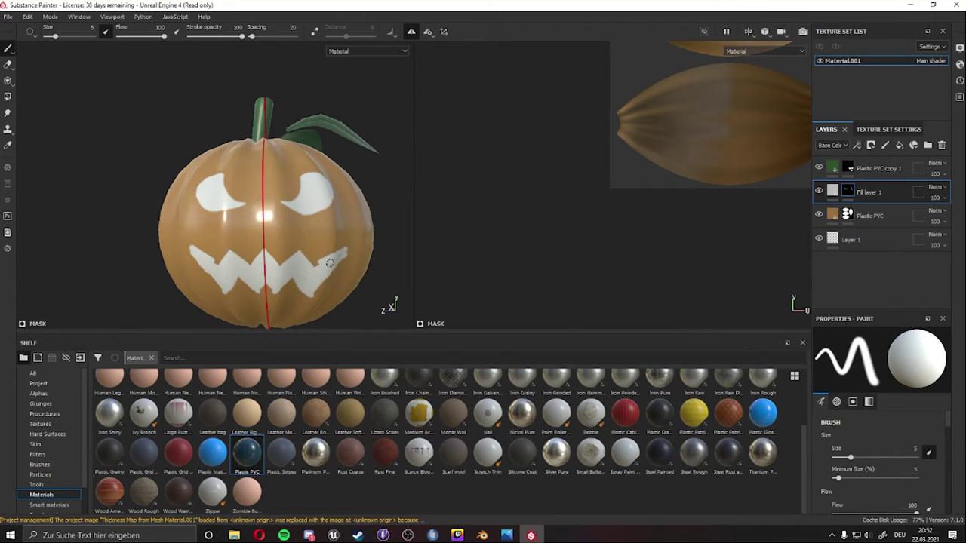
{"action": "mouse_move", "coordinate": [330, 262]}
{"action": "left_mouse_down", "text": "alt"}
{"action": "mouse_move", "coordinate": [289, 288]}
{"action": "mouse_move", "coordinate": [186, 251]}
{"action": "mouse_move", "coordinate": [190, 232]}
{"action": "mouse_move", "coordinate": [217, 251]}
{"action": "mouse_move", "coordinate": [252, 227]}
{"action": "mouse_move", "coordinate": [345, 242]}
{"action": "left_mouse_up", "text": "alt"}
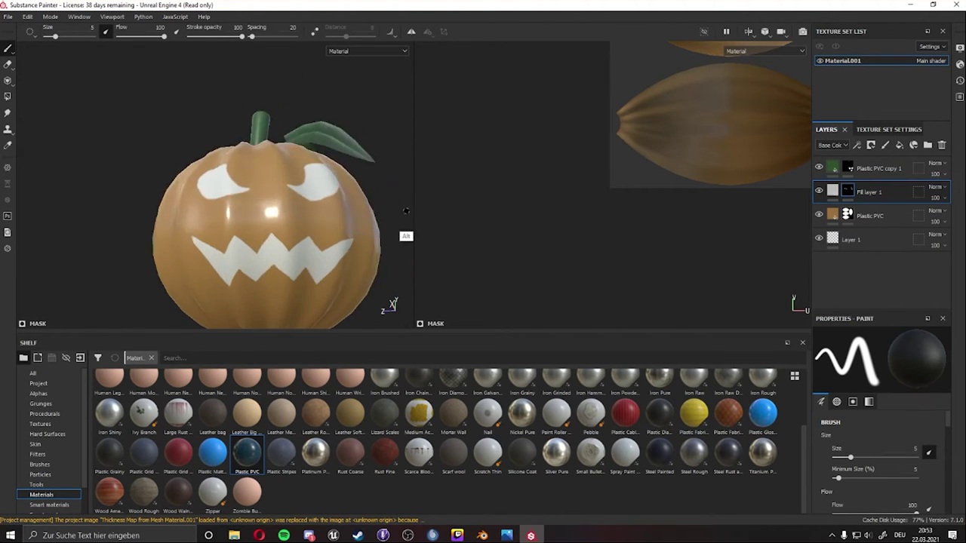
- Save the Substance Painter project as KÜRBIS
{"action": "key", "text": "ctrl+s"}
{"action": "type", "text": "küRBIS"}
{"action": "key", "text": "Return"}
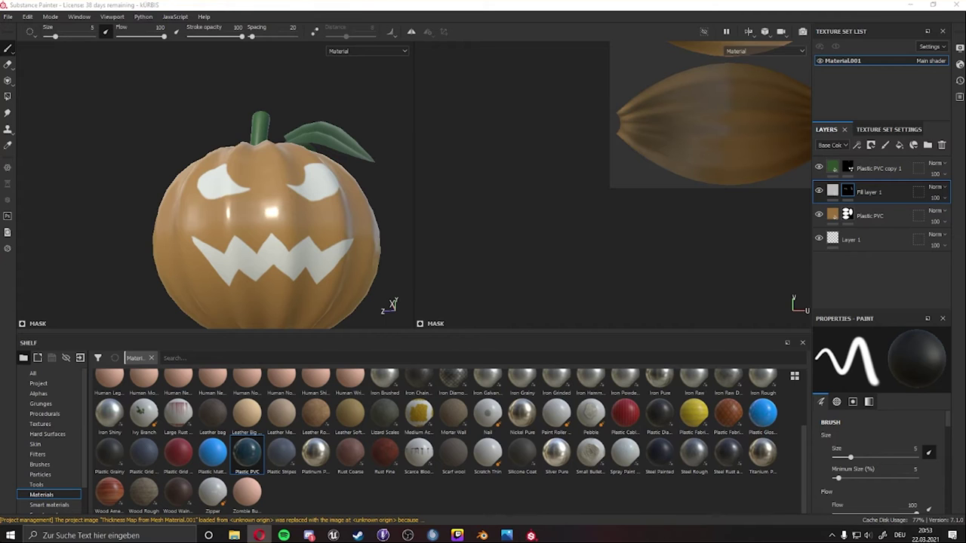
{"action": "left_click_drag", "start_coordinate": [264, 226], "coordinate": [249, 219], "text": "alt"}
- Give the face layer a dark brown base colour and -0.73 height, returning to its mask
{"action": "left_click", "coordinate": [832, 191]}
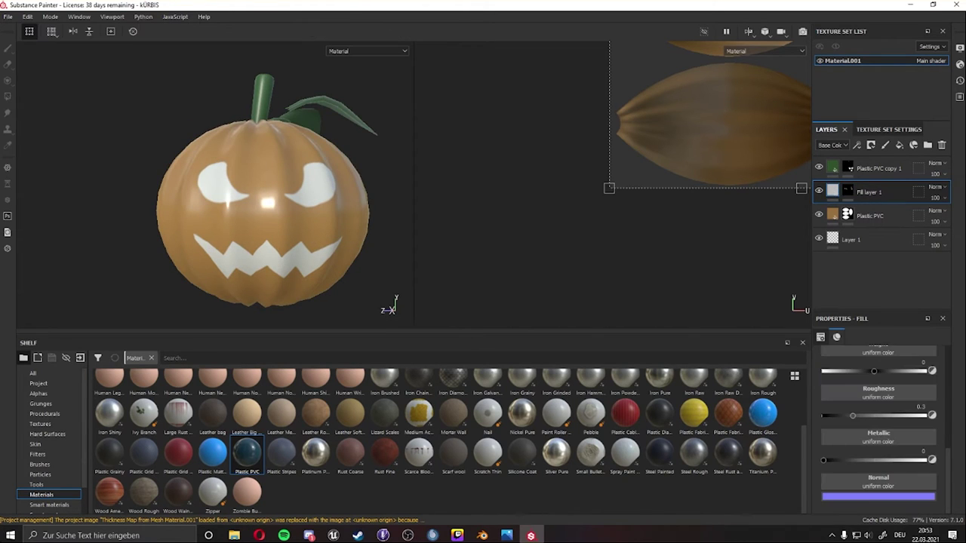
{"action": "scroll", "coordinate": [876, 454], "scroll_direction": "up", "scroll_amount": 2}
{"action": "left_click", "coordinate": [876, 452]}
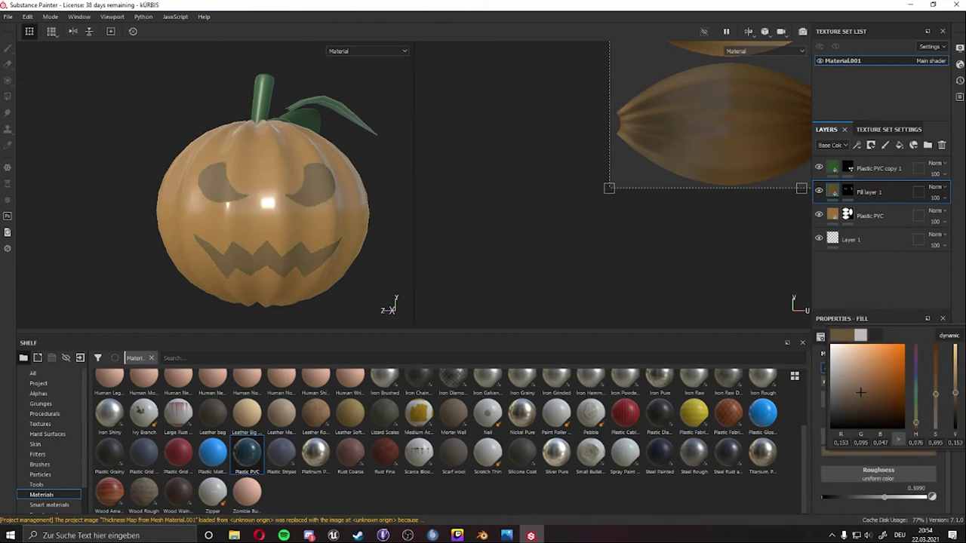
{"action": "left_click", "coordinate": [847, 191]}
{"action": "key", "text": "1"}
{"action": "scroll", "coordinate": [298, 222], "scroll_direction": "up", "scroll_amount": 3}
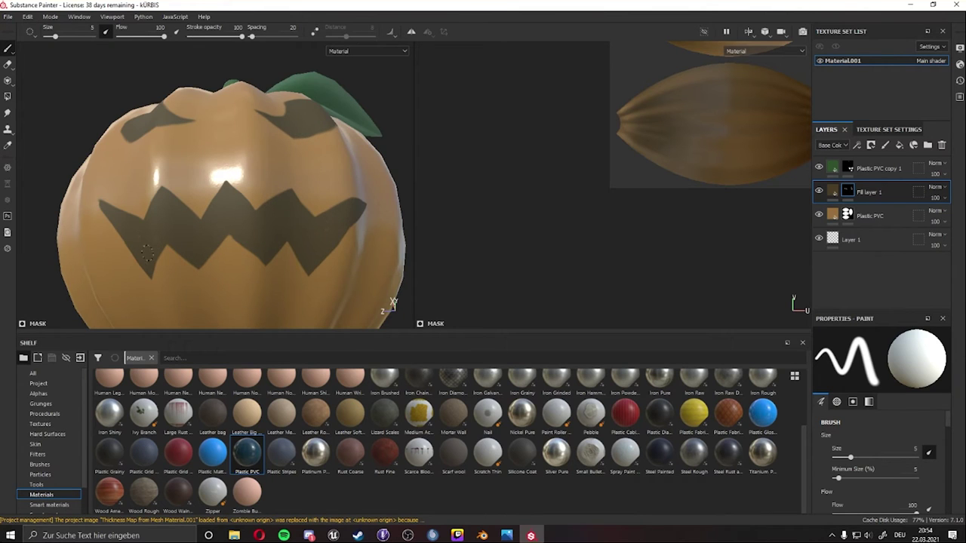
{"action": "left_click_drag", "start_coordinate": [147, 254], "coordinate": [196, 226], "text": "alt"}
{"action": "scroll", "coordinate": [227, 188], "scroll_direction": "down", "scroll_amount": 3}
{"action": "left_click", "coordinate": [832, 191]}
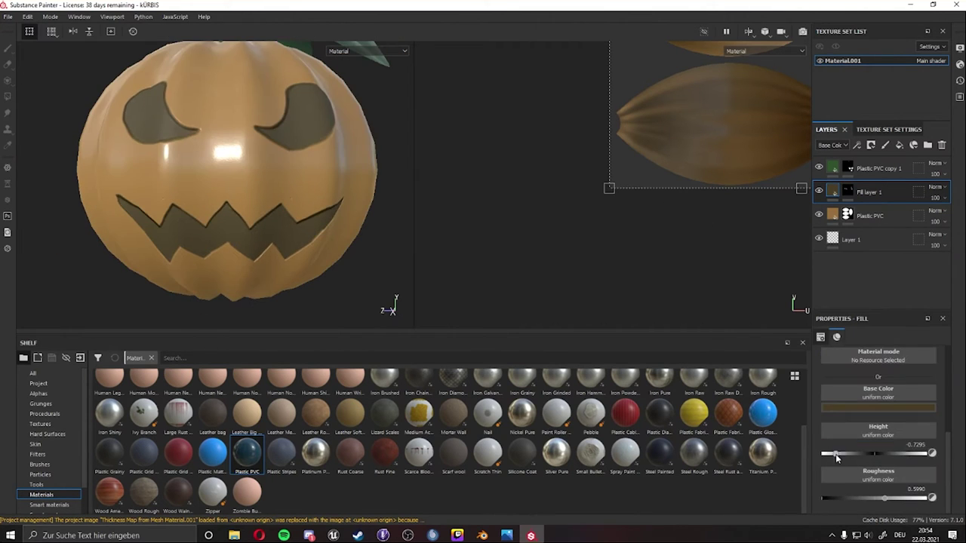
{"action": "key", "text": "1"}
{"action": "scroll", "coordinate": [240, 228], "scroll_direction": "up", "scroll_amount": 5}
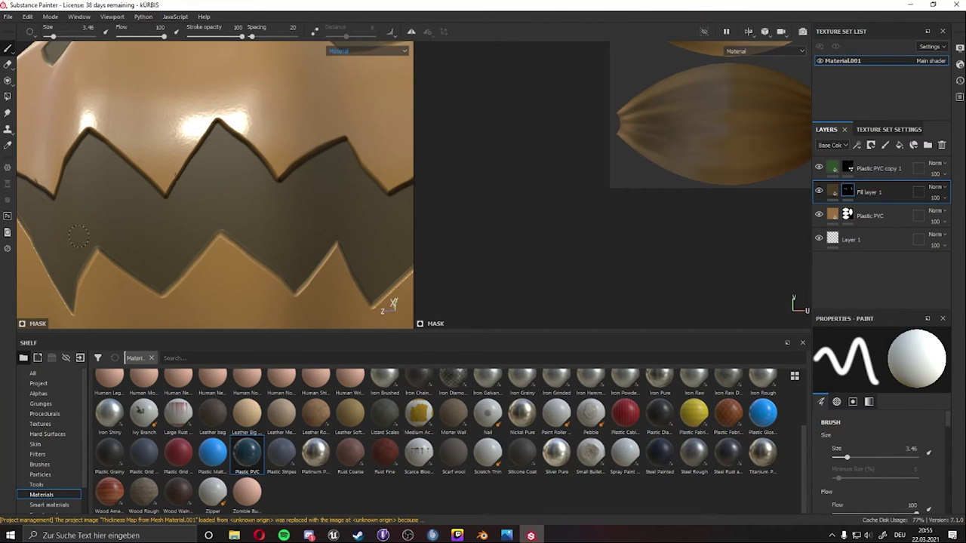
- Touch up the face mask around the mouth and frame the whole pumpkin
{"action": "left_click_drag", "start_coordinate": [78, 236], "coordinate": [237, 211], "text": "alt"}
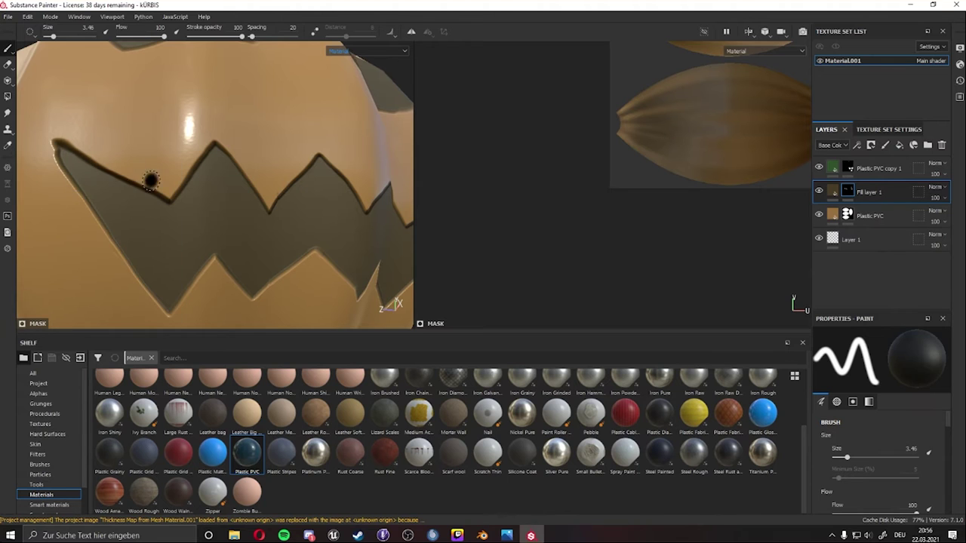
{"action": "scroll", "coordinate": [280, 170], "scroll_direction": "down", "scroll_amount": 3}
{"action": "left_click_drag", "start_coordinate": [384, 212], "coordinate": [191, 206], "text": "alt"}
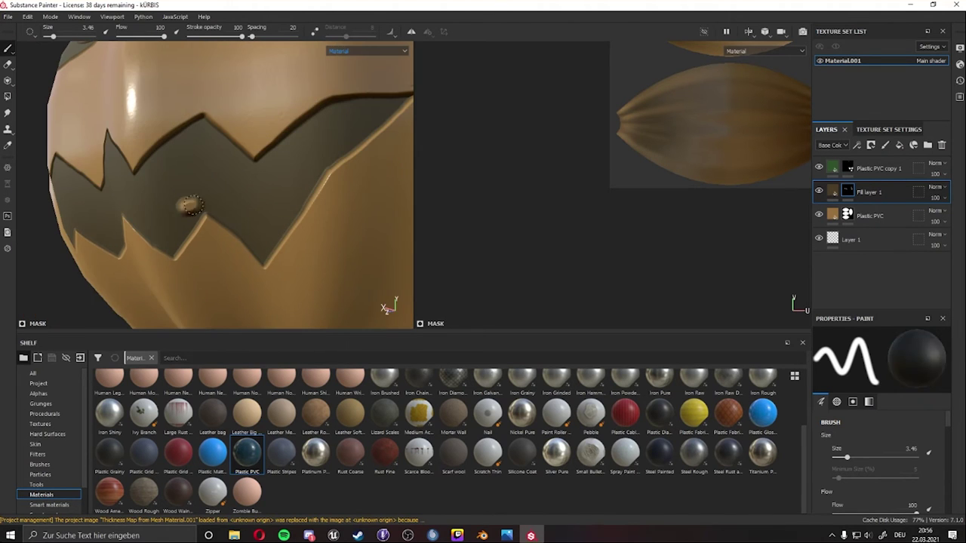
{"action": "scroll", "coordinate": [334, 89], "scroll_direction": "up", "scroll_amount": 2}
{"action": "key", "text": "f"}
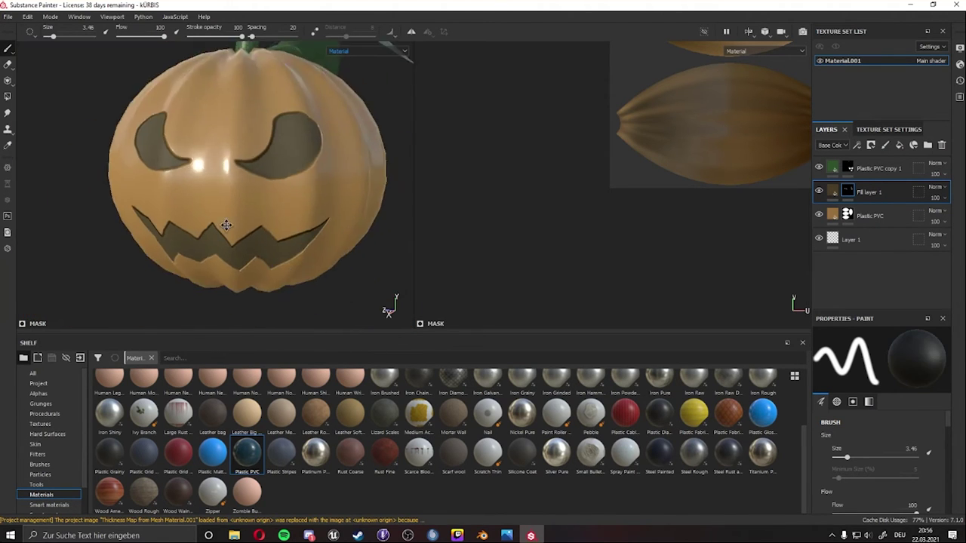
- Set the face layer to Multiply at 95 opacity and add a new fill layer on top
{"action": "left_click", "coordinate": [934, 187]}
{"action": "left_click", "coordinate": [915, 237]}
{"action": "right_click", "coordinate": [300, 74]}
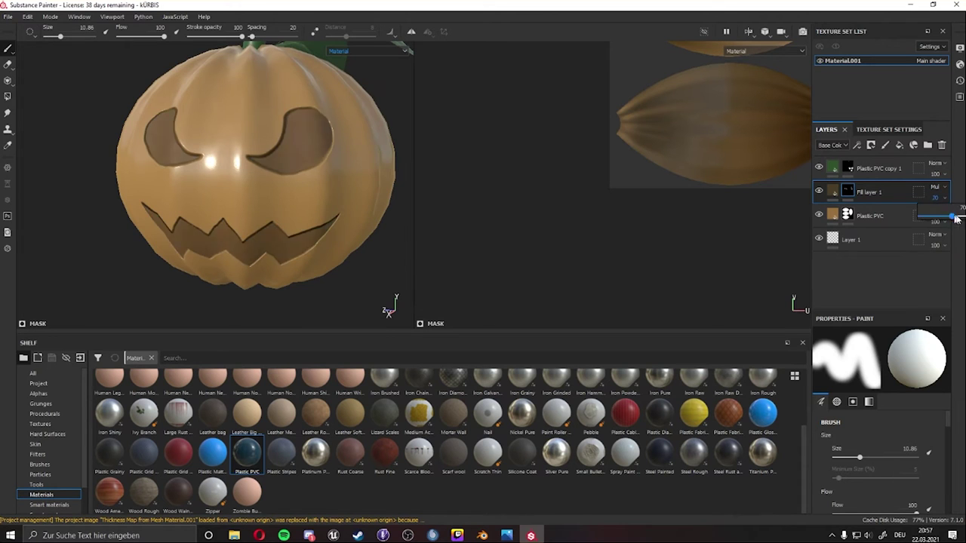
{"action": "scroll", "coordinate": [307, 193], "scroll_direction": "down", "scroll_amount": 2}
{"action": "scroll", "coordinate": [306, 193], "scroll_direction": "down", "scroll_amount": 1}
{"action": "left_click", "coordinate": [898, 145]}
- Use the Ambient Occlusion map as Fill layer 2's base colour
{"action": "left_click", "coordinate": [877, 392]}
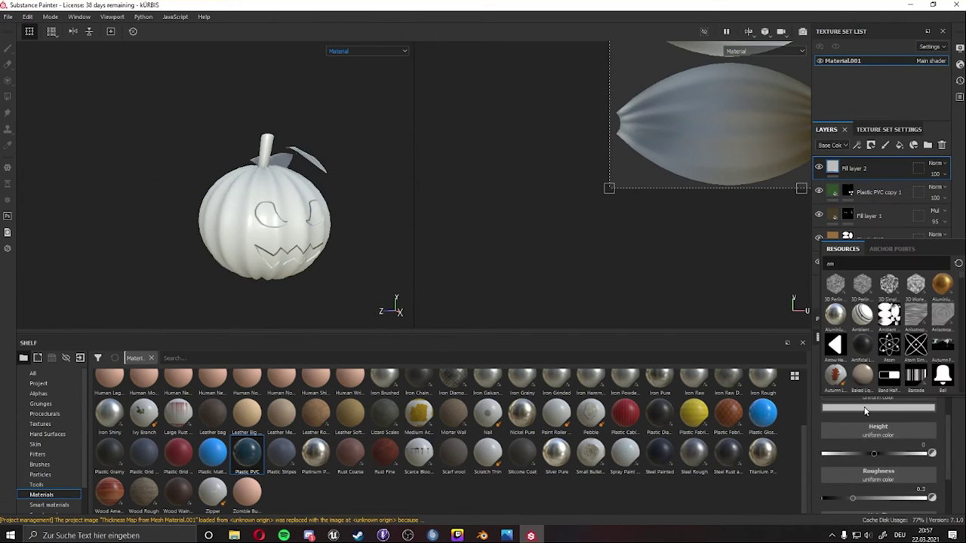
{"action": "type", "text": "amb"}
{"action": "left_click", "coordinate": [863, 297]}
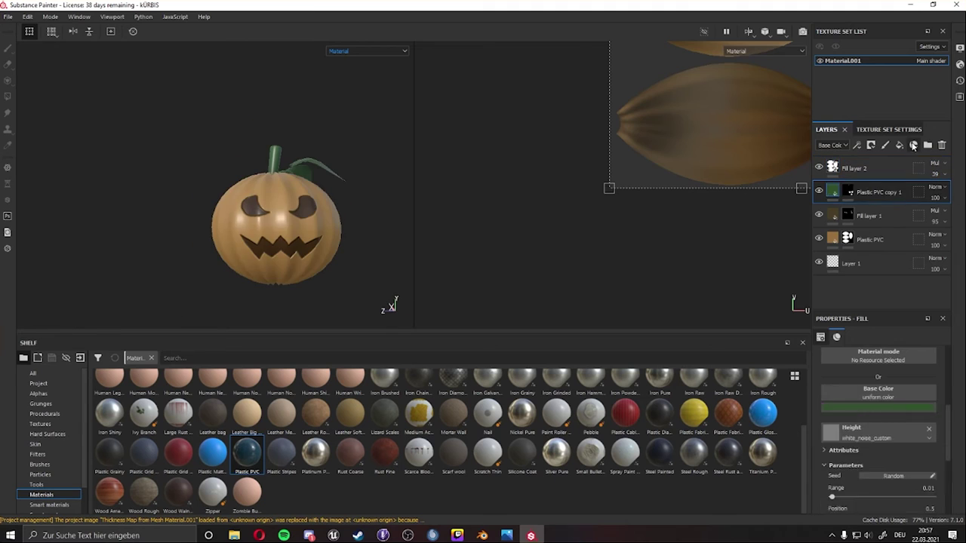
- Add Fill layer 3 with a noise texture affecting only roughness
{"action": "left_click", "coordinate": [898, 145]}
{"action": "left_click", "coordinate": [830, 446]}
{"action": "left_click", "coordinate": [832, 192]}
{"action": "type", "text": "nois"}
{"action": "left_click", "coordinate": [867, 97]}
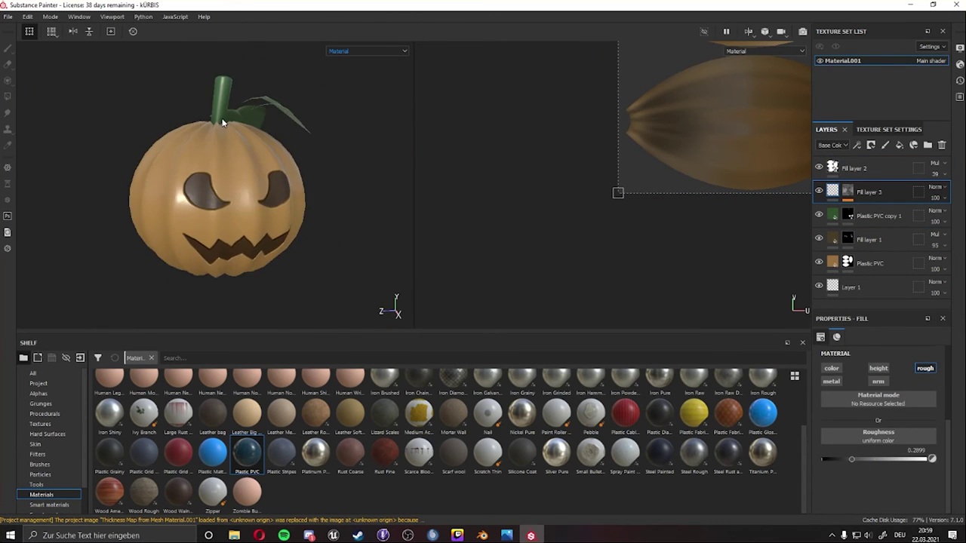
- Open File > Export Textures and choose the export file type
{"action": "left_click", "coordinate": [8, 16]}
{"action": "left_click", "coordinate": [10, 190]}
{"action": "left_click", "coordinate": [487, 168]}
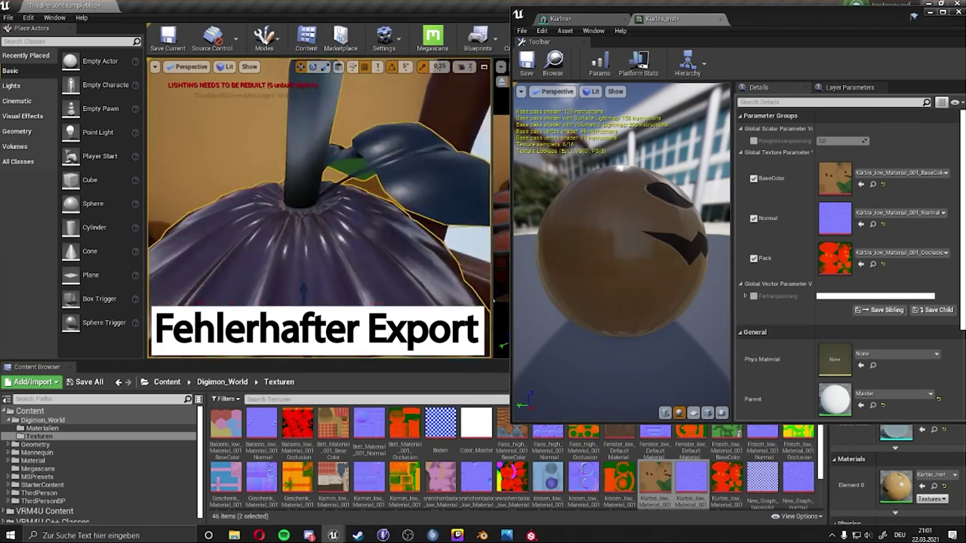
- Toggle BaseColor in Kürbis_Inst, preview the Kürbis mesh, then view the room with the pumpkin
{"action": "left_click", "coordinate": [754, 178]}
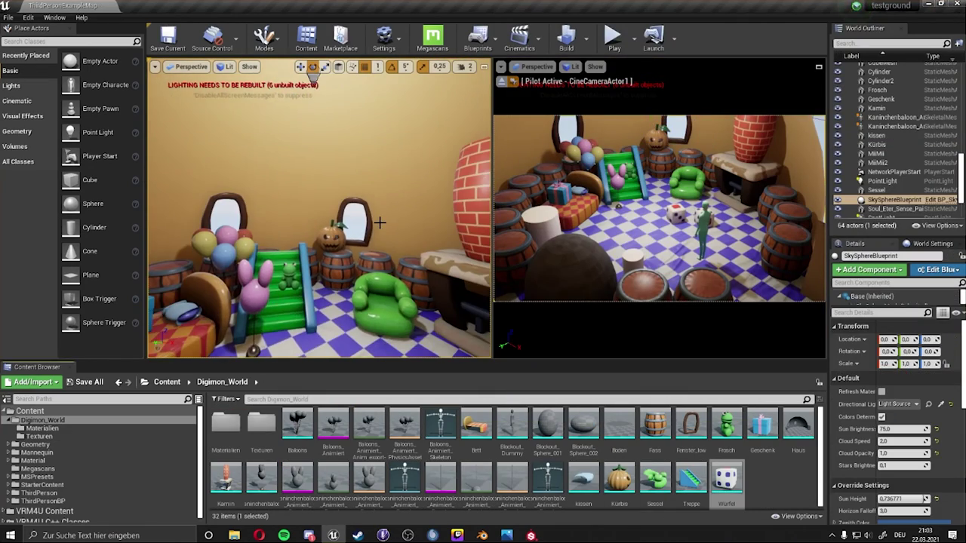
{"action": "double_click", "coordinate": [618, 477]}
{"action": "right_click_drag", "start_coordinate": [434, 121], "coordinate": [452, 108]}
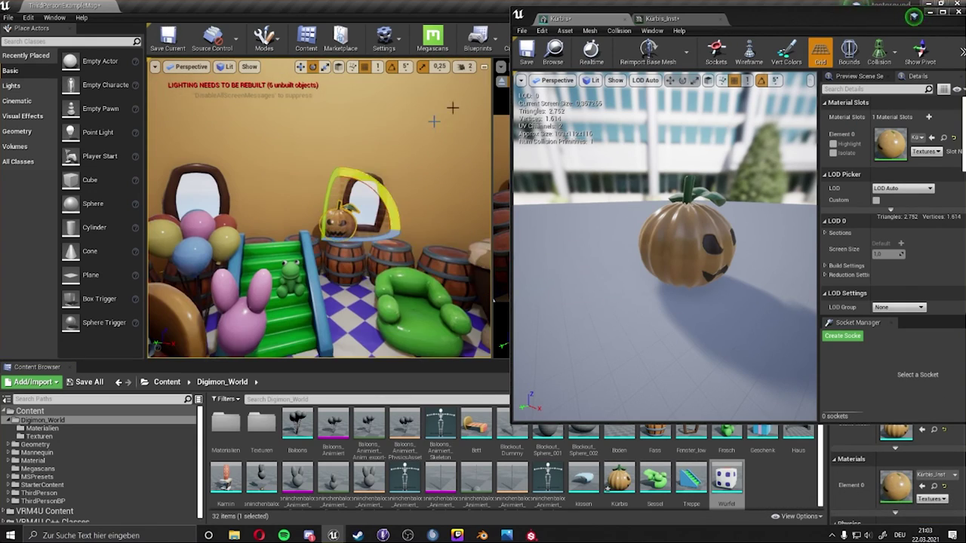
{"action": "key", "text": "alt+Tab"}
{"action": "left_click", "coordinate": [380, 222]}
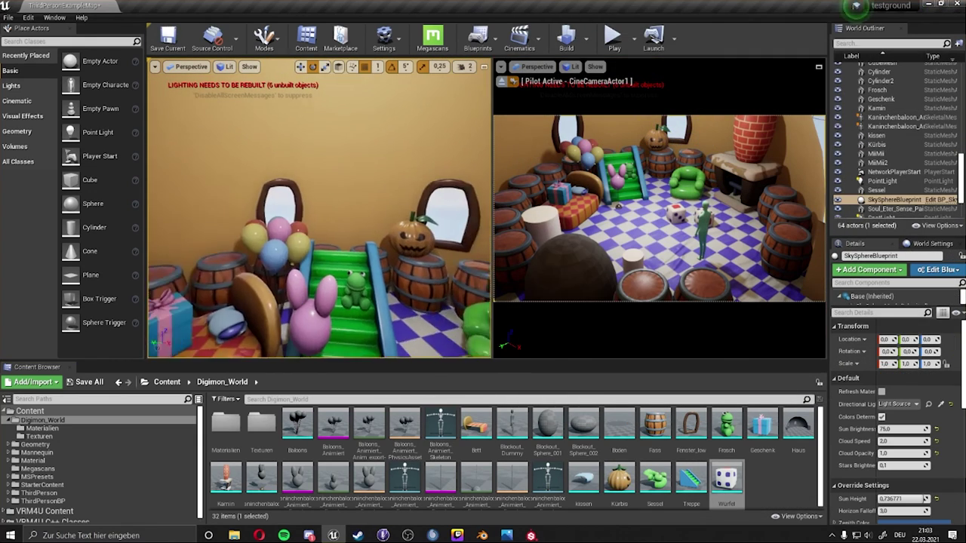
{"action": "right_click_drag", "start_coordinate": [362, 227], "coordinate": [379, 223]}
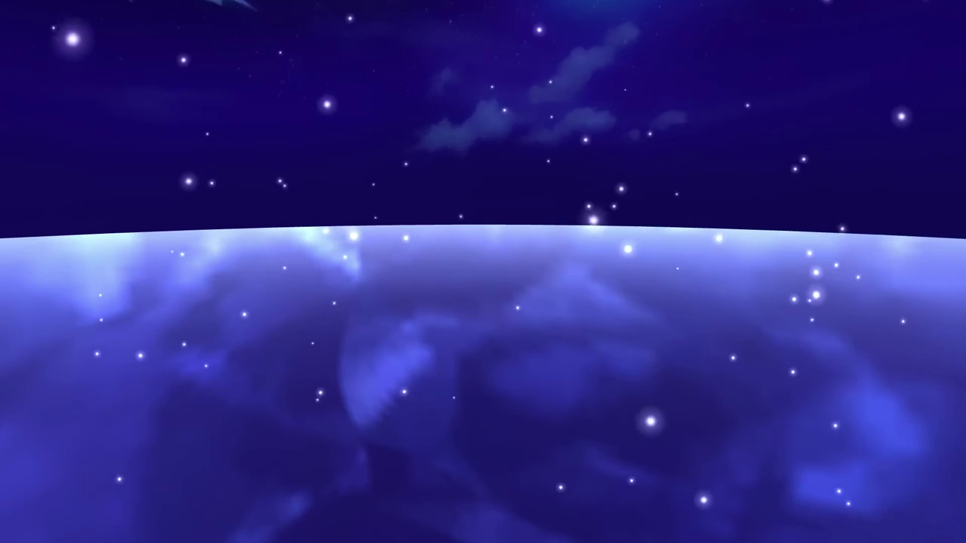